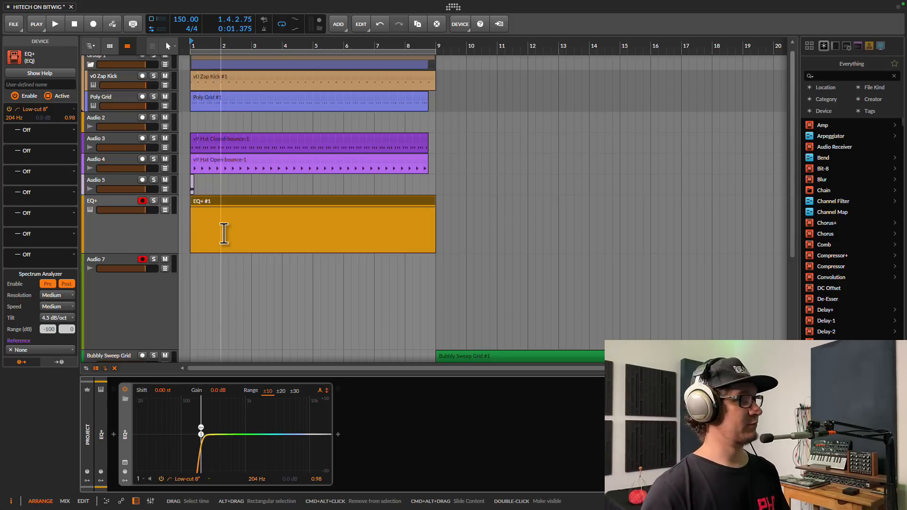
pyautogui.scroll(1, 223, 236)
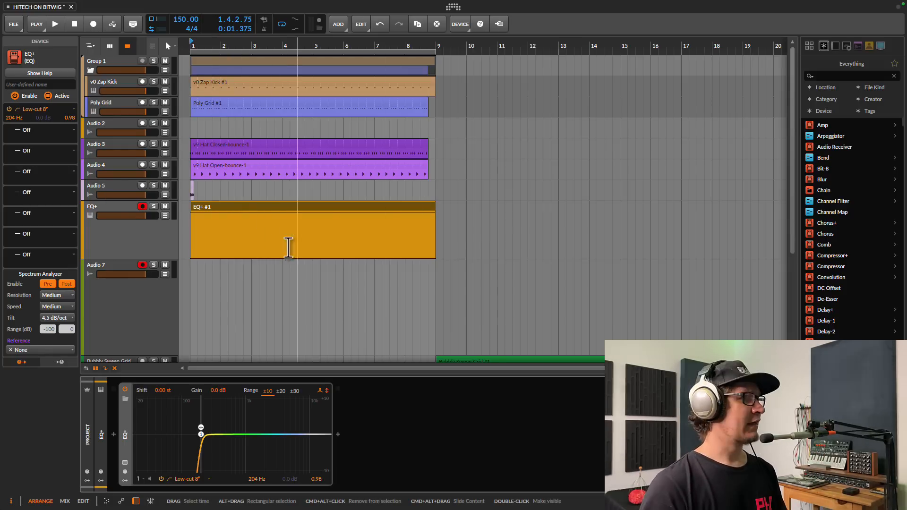
pyautogui.scroll(-3, 286, 241)
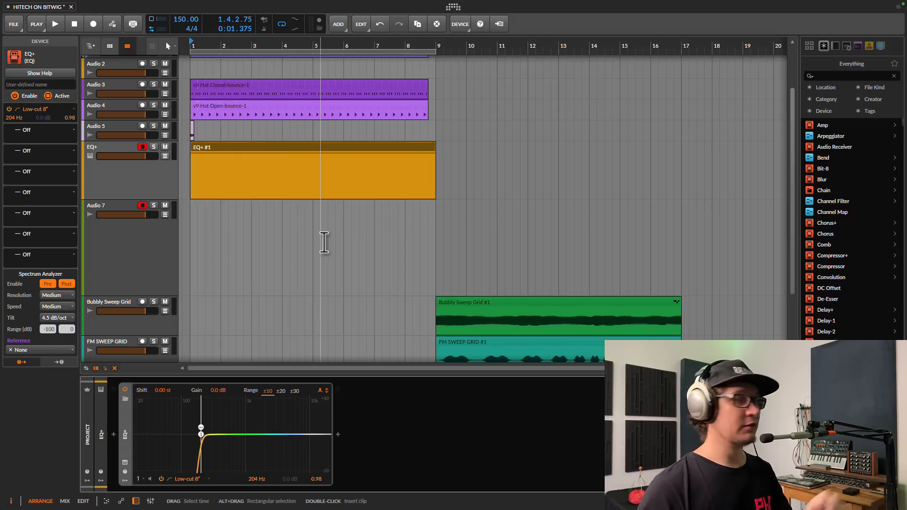
pyautogui.scroll(-3, 329, 259)
pyautogui.scroll(5, 329, 260)
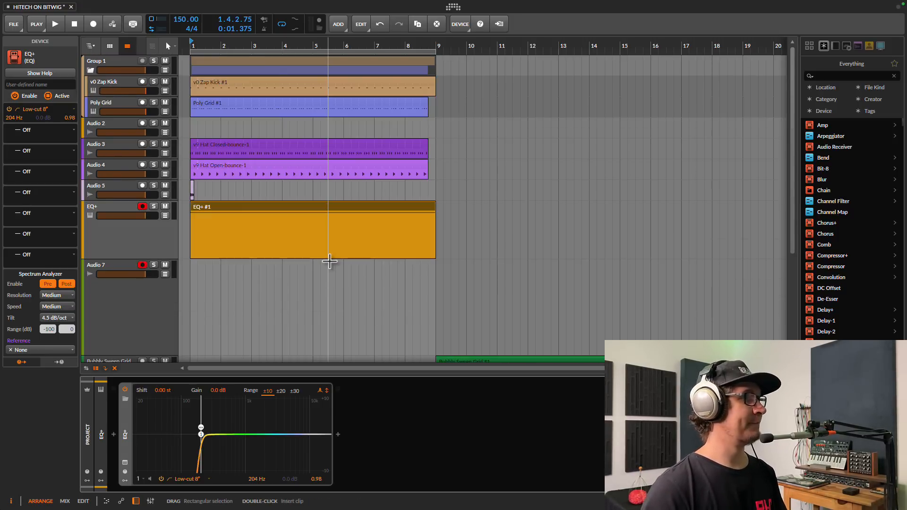
pyautogui.scroll(-6, 329, 260)
pyautogui.scroll(5, 156, 196)
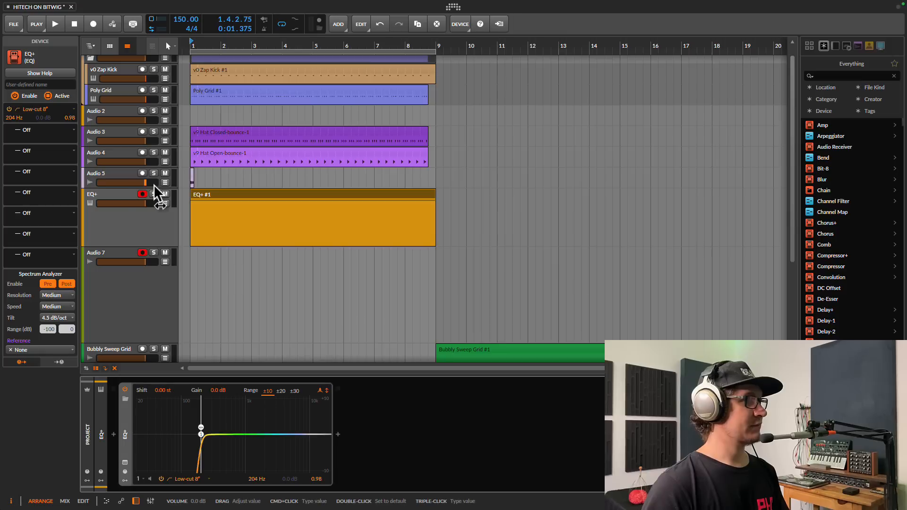
# - Insert a Poly Grid instrument before the EQ+ device on the EQ+ track
pyautogui.click(118, 202)
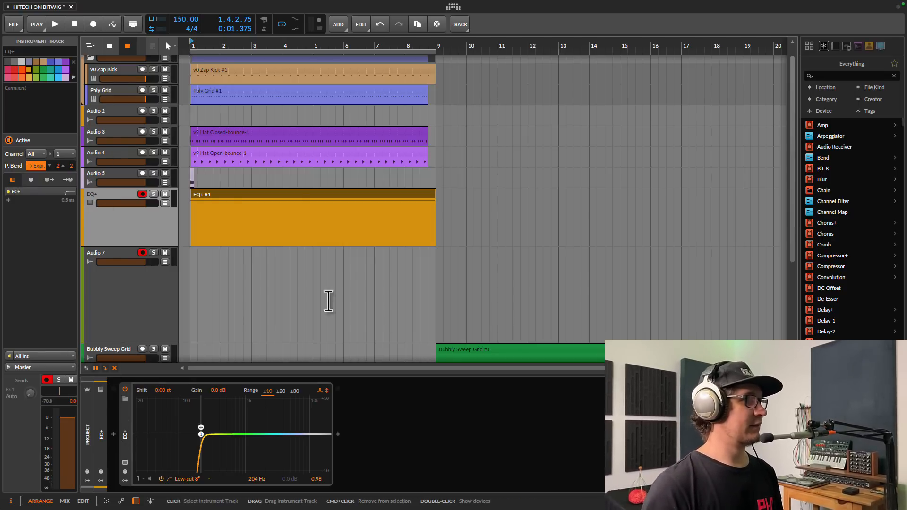
pyautogui.scroll(-5, 369, 263)
pyautogui.scroll(6, 369, 264)
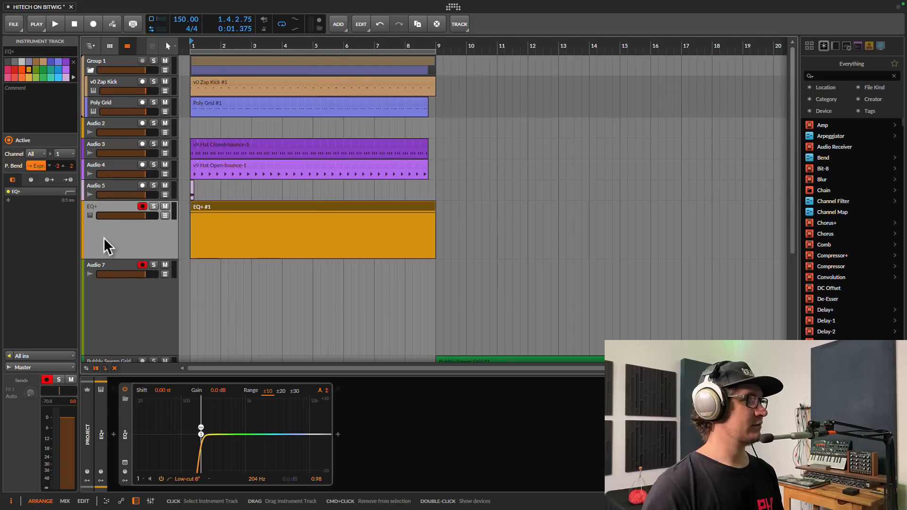
pyautogui.click(116, 430)
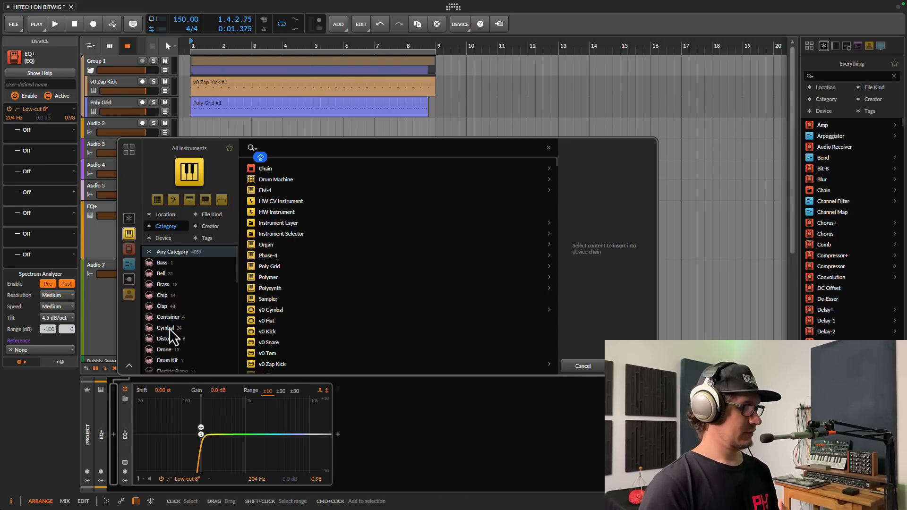
pyautogui.write('POL')
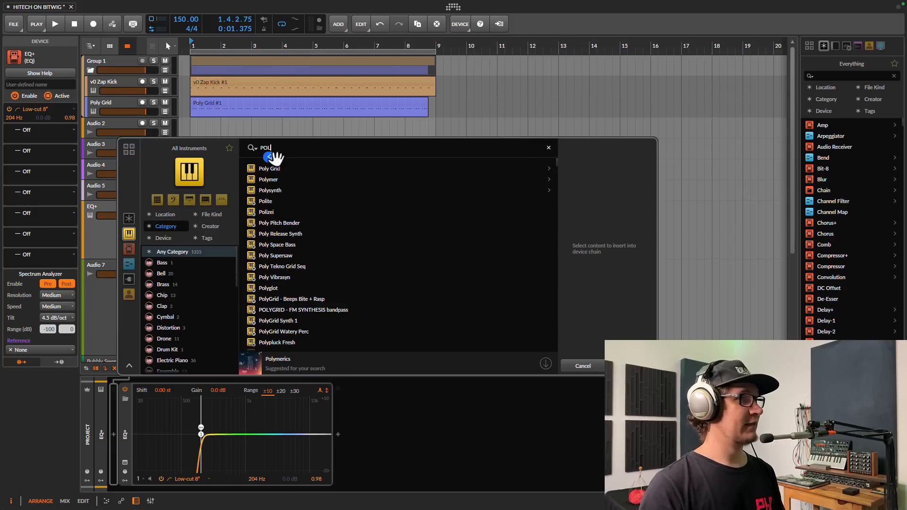
pyautogui.click(277, 169)
pyautogui.press('capslock')
pyautogui.click(632, 366)
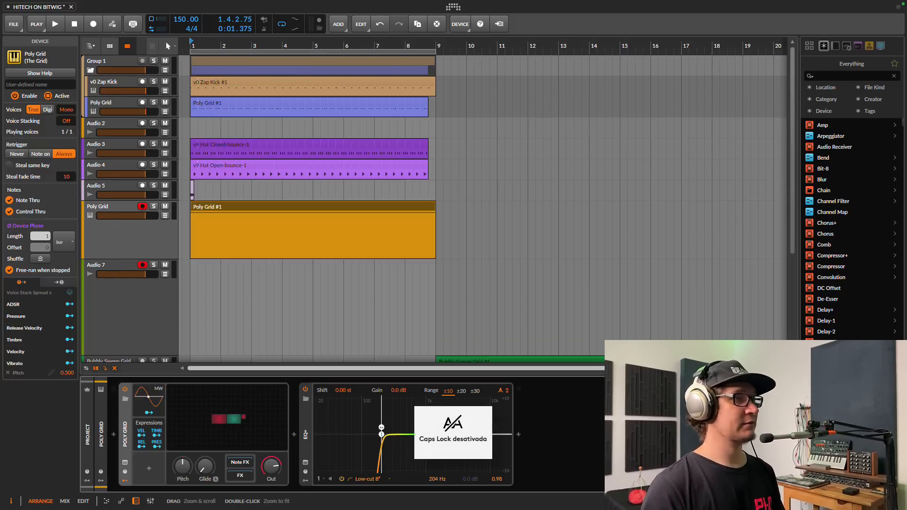
# - Open the Poly Grid's patch for editing and spread the Union oscillator and the audio output away from the ADSR
pyautogui.click(257, 236)
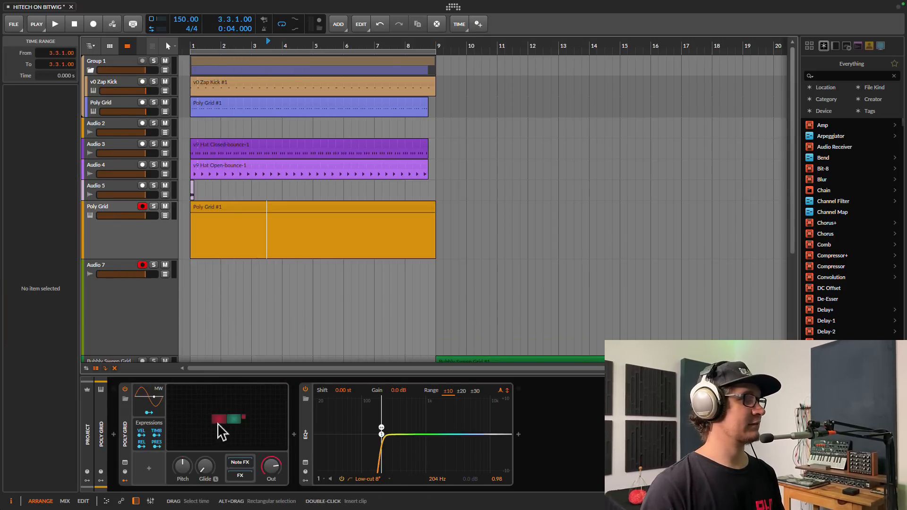
pyautogui.doubleClick(219, 429)
pyautogui.moveTo(387, 212); pyautogui.dragTo(285, 211)
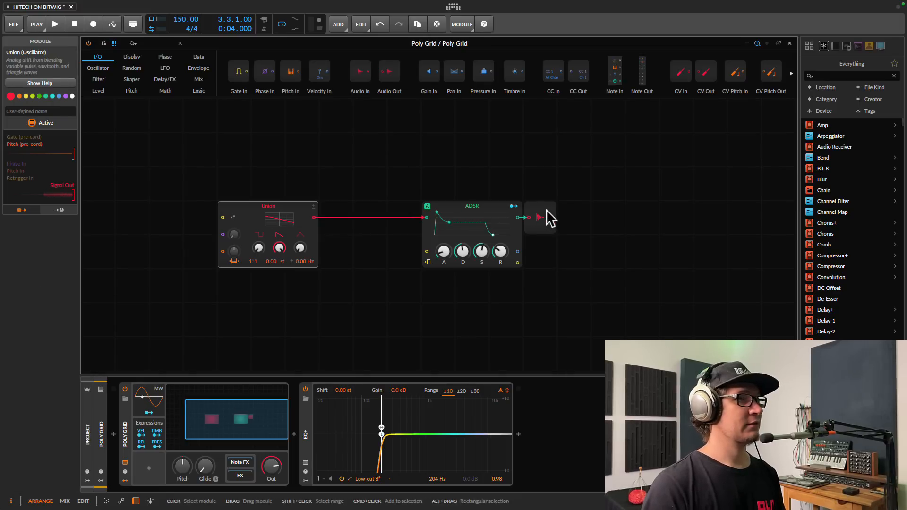
pyautogui.moveTo(547, 209); pyautogui.dragTo(649, 210)
# - Set the ADSR to 0 ms attack, 100% sustain and 0 ms release, and move it closer to the audio output
pyautogui.moveTo(486, 259); pyautogui.dragTo(476, 254)
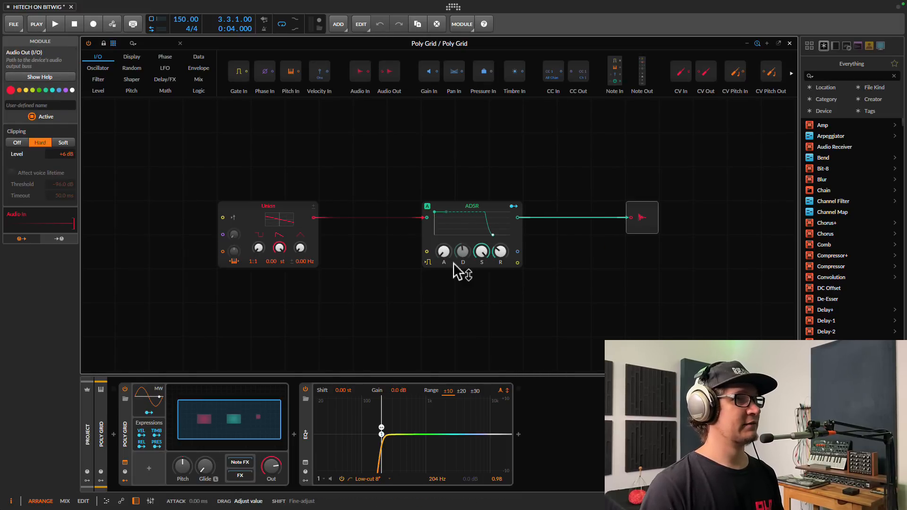
pyautogui.moveTo(486, 216); pyautogui.dragTo(547, 211)
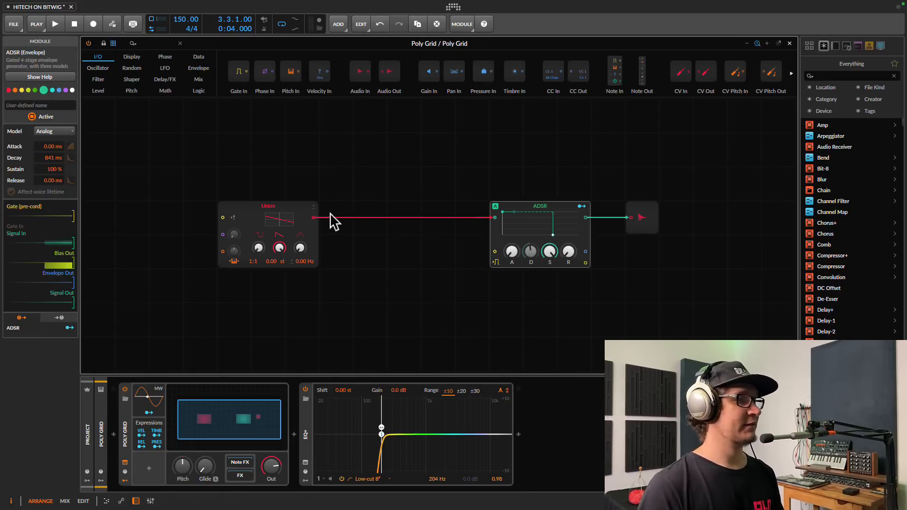
pyautogui.click(265, 210)
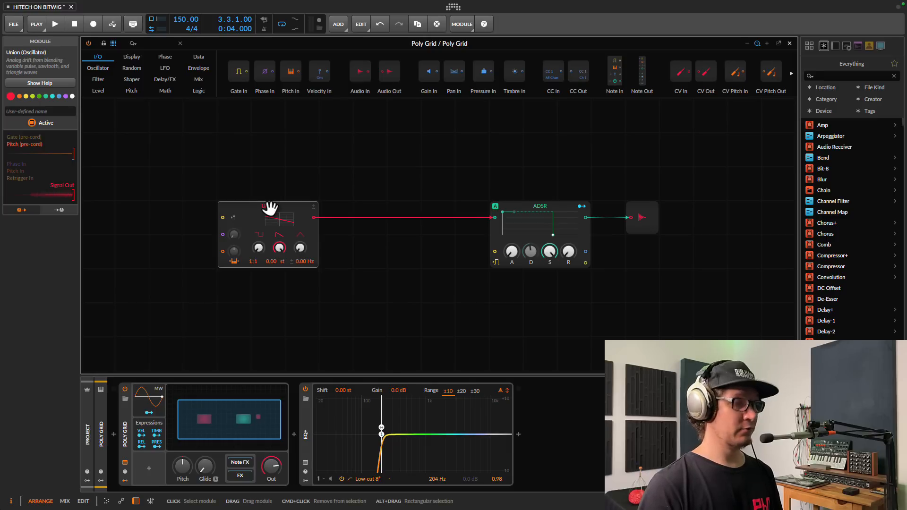
pyautogui.rightClick(268, 209)
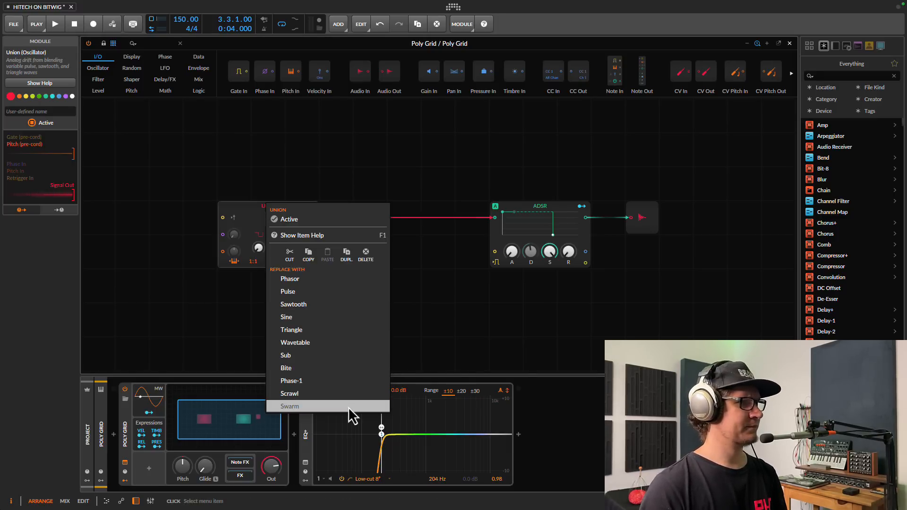
pyautogui.click(253, 217)
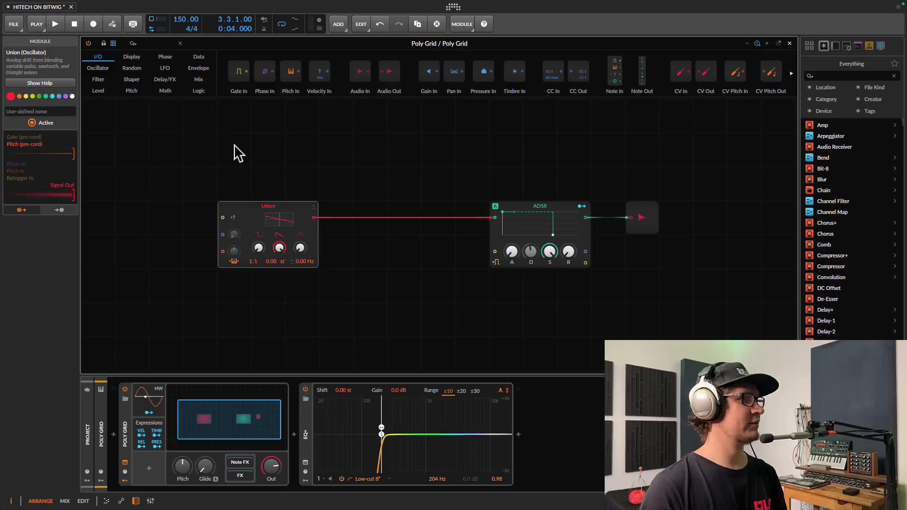
# - Add a Sampler oscillator module below the Union and connect its output to the ADSR's signal input
pyautogui.click(97, 70)
pyautogui.scroll(-3, 494, 90)
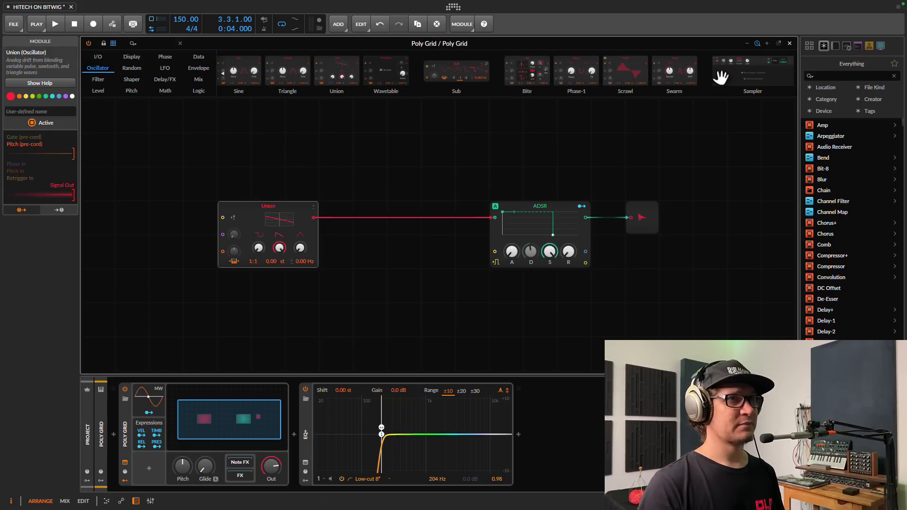
pyautogui.moveTo(720, 76); pyautogui.dragTo(312, 285)
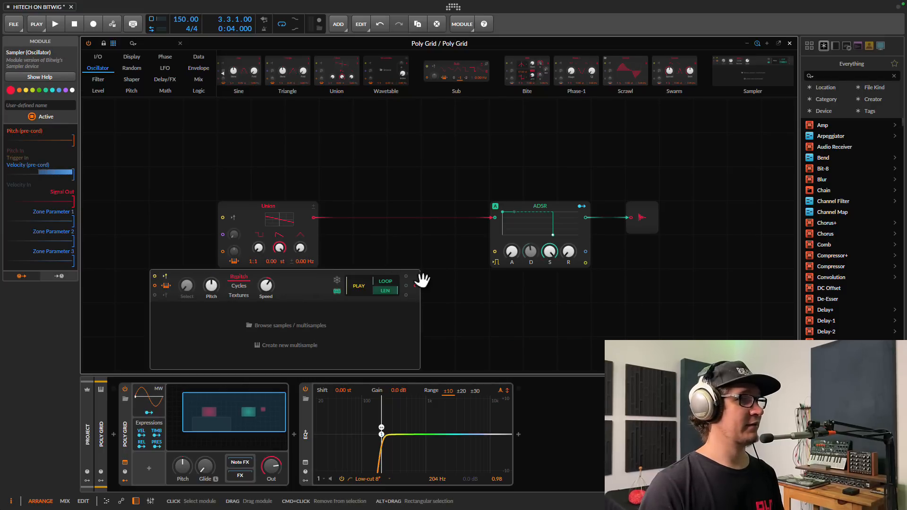
pyautogui.moveTo(416, 286); pyautogui.dragTo(495, 217)
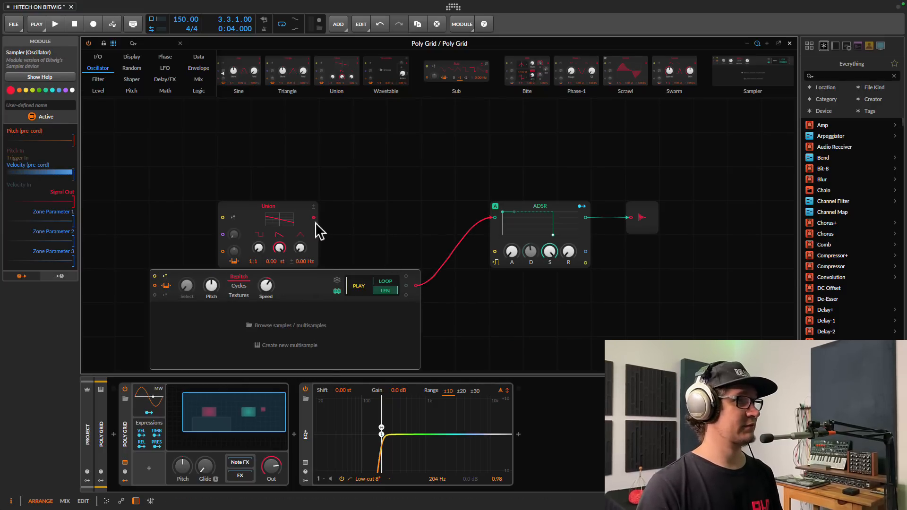
# - Delete the Union oscillator and move the Sampler up into its place in line with the ADSR
pyautogui.click(302, 207)
pyautogui.press('Delete')
pyautogui.moveTo(284, 286); pyautogui.dragTo(294, 218)
pyautogui.scroll(-1, 180, 252)
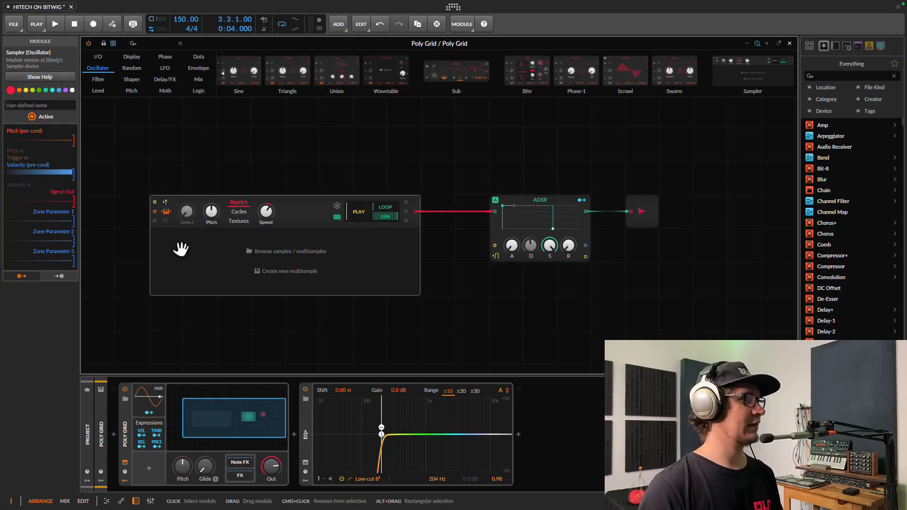
# - Search the sample library for "noise", compare the noise samples and load NOISE 2 into the Sampler
pyautogui.click(293, 252)
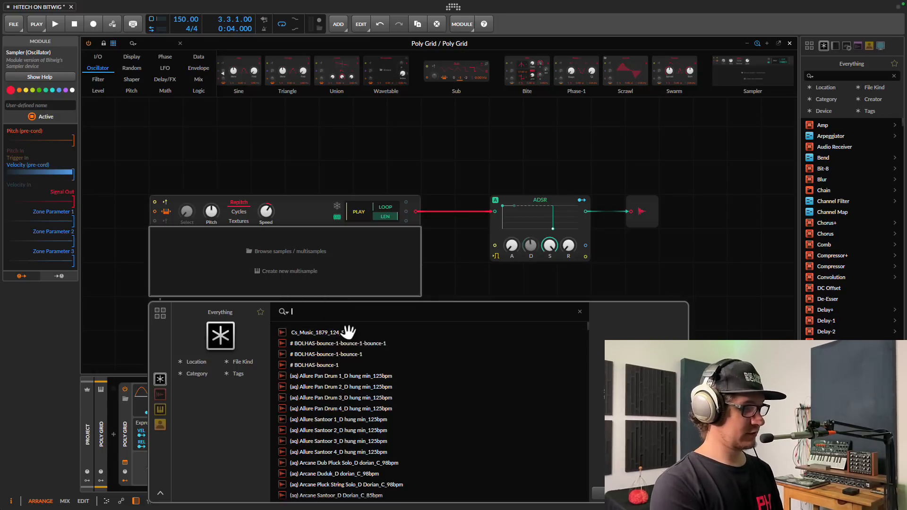
pyautogui.write('noise')
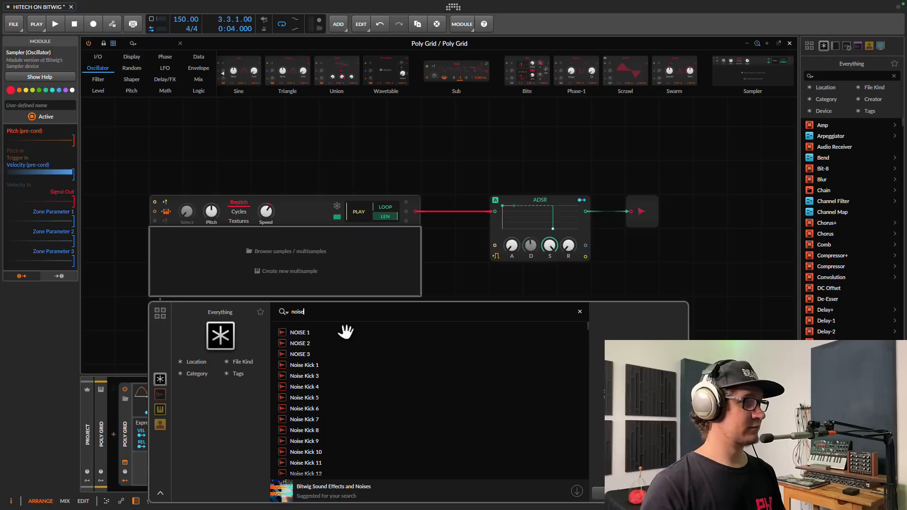
pyautogui.click(309, 332)
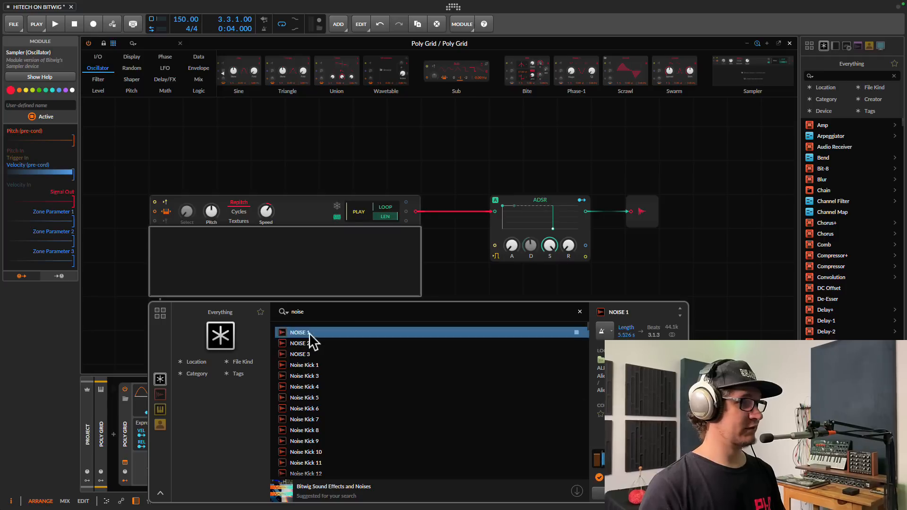
pyautogui.click(307, 345)
pyautogui.click(306, 341)
pyautogui.click(309, 333)
pyautogui.scroll(1, 309, 333)
pyautogui.click(308, 331)
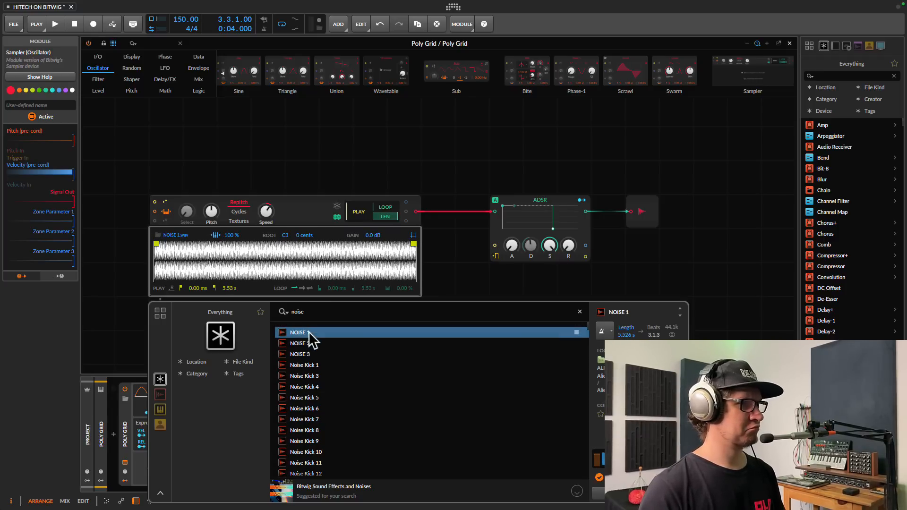
pyautogui.click(307, 341)
pyautogui.click(662, 493)
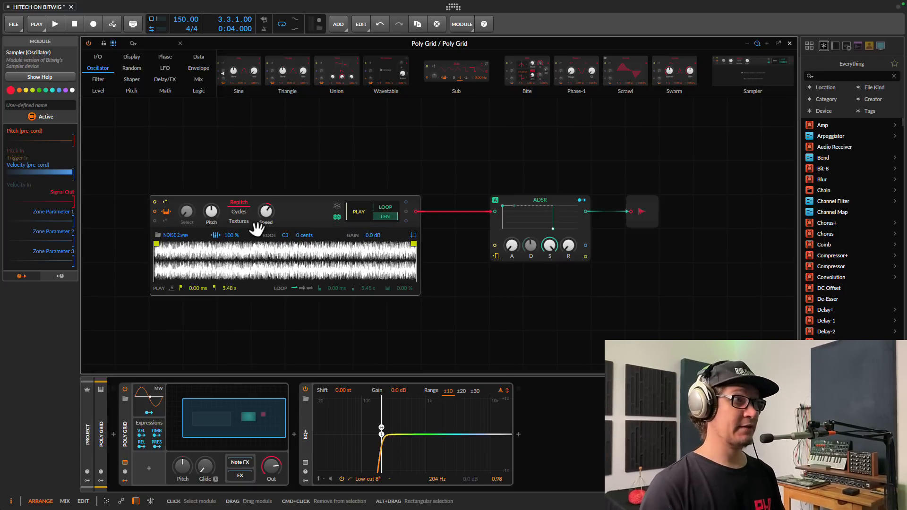
# - Return to the arrangement, solo the Poly Grid track and audition its clip from bar 1
pyautogui.press('space')
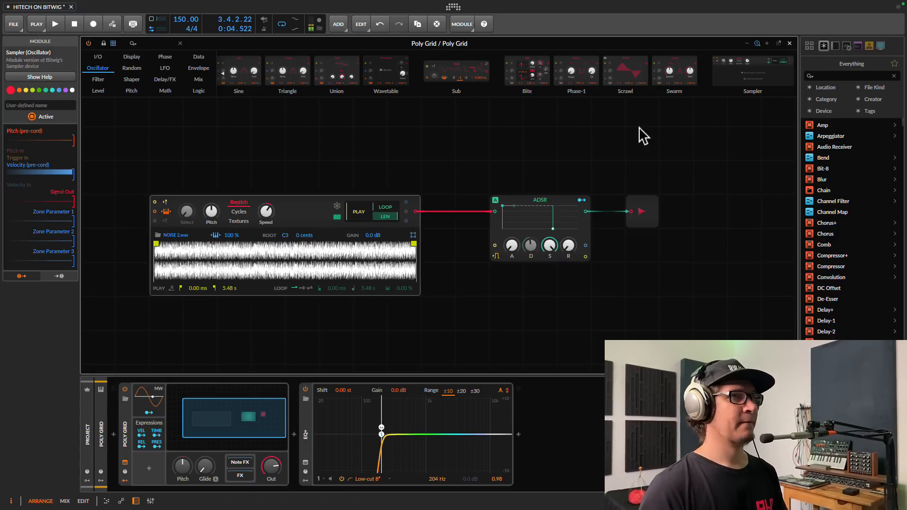
pyautogui.click(789, 43)
pyautogui.click(271, 207)
pyautogui.press('space')
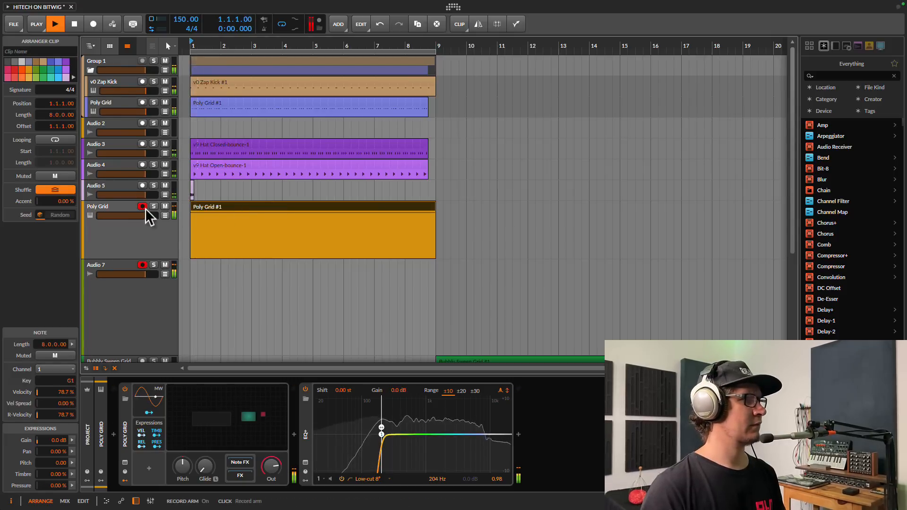
pyautogui.press('space')
pyautogui.click(154, 206)
pyautogui.press('space')
pyautogui.press('space')
# - Reopen the Poly Grid patch and lower the device's output to about -14.8 dB during playback
pyautogui.click(264, 430)
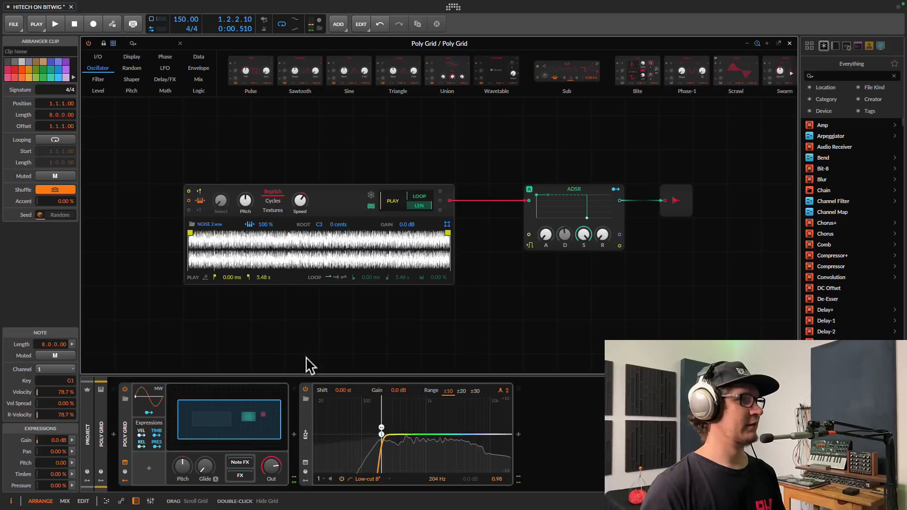
pyautogui.press('space')
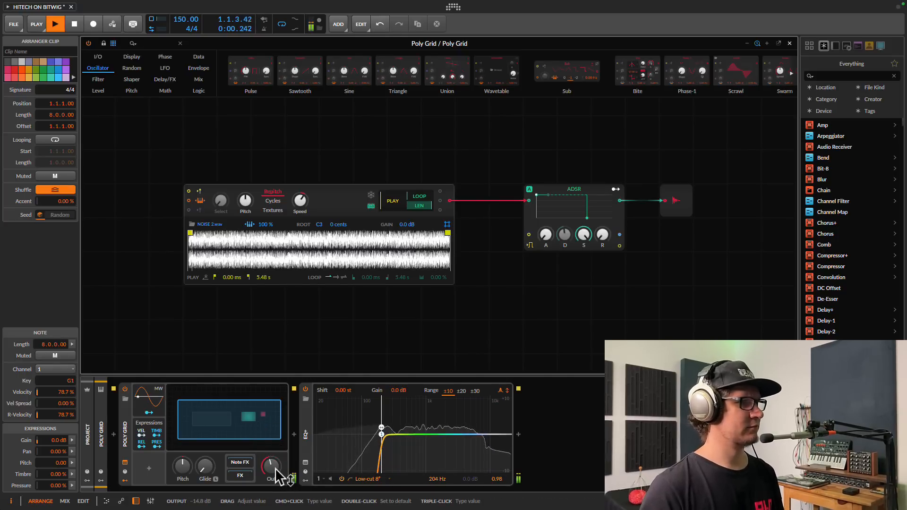
pyautogui.press('space')
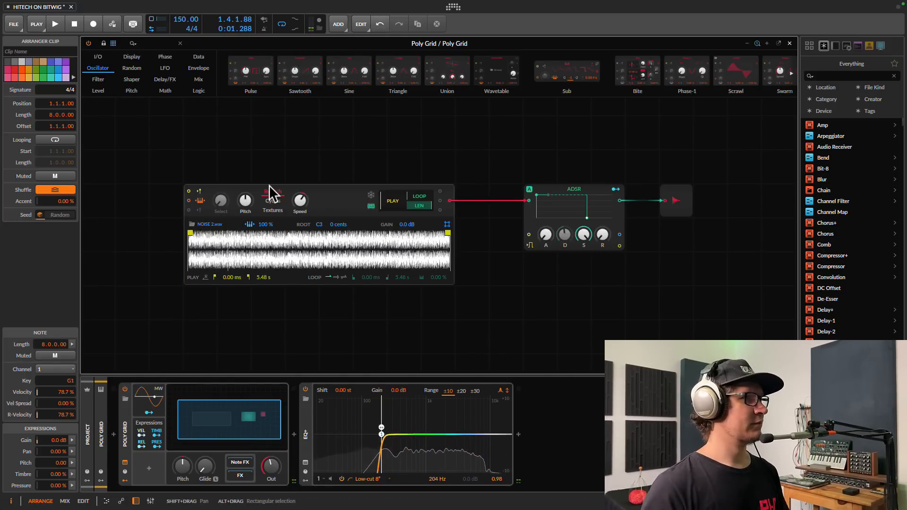
# - Switch the Sampler to Textures mode and lower its Speed while auditioning the sound
pyautogui.click(274, 211)
pyautogui.press('space')
pyautogui.press('space')
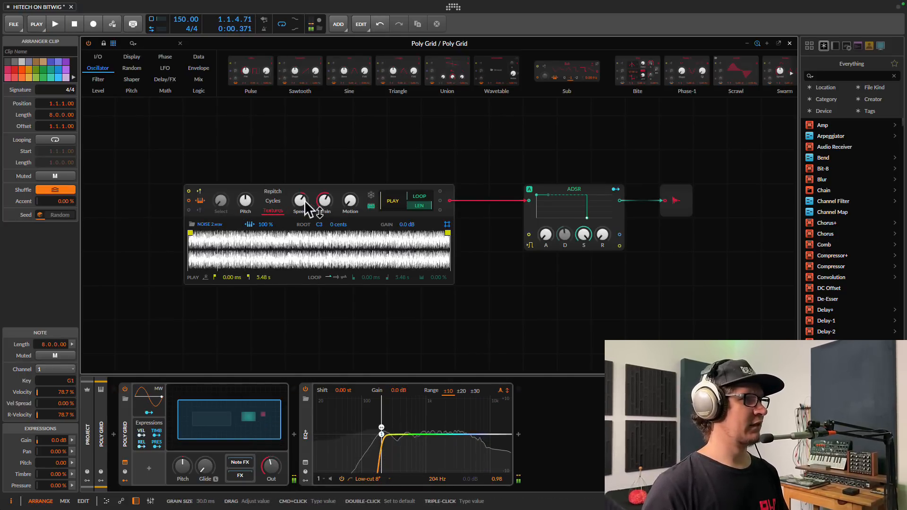
pyautogui.press('space')
pyautogui.moveTo(302, 203); pyautogui.dragTo(302, 204)
pyautogui.press('space')
pyautogui.press('space')
pyautogui.press('space')
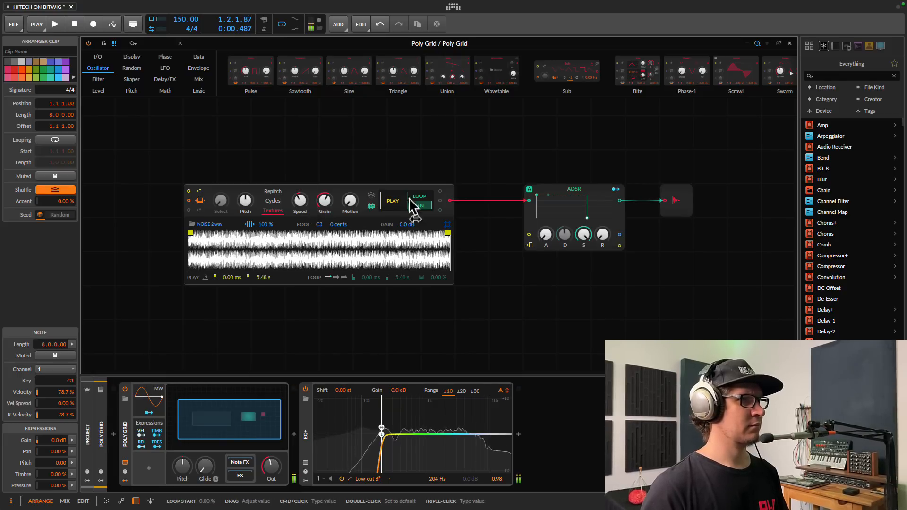
# - Freeze the Sampler's playback, then set its play start to 1.44 s and its position to 38.5% while auditioning
pyautogui.click(371, 196)
pyautogui.press('space')
pyautogui.moveTo(189, 233); pyautogui.dragTo(259, 234)
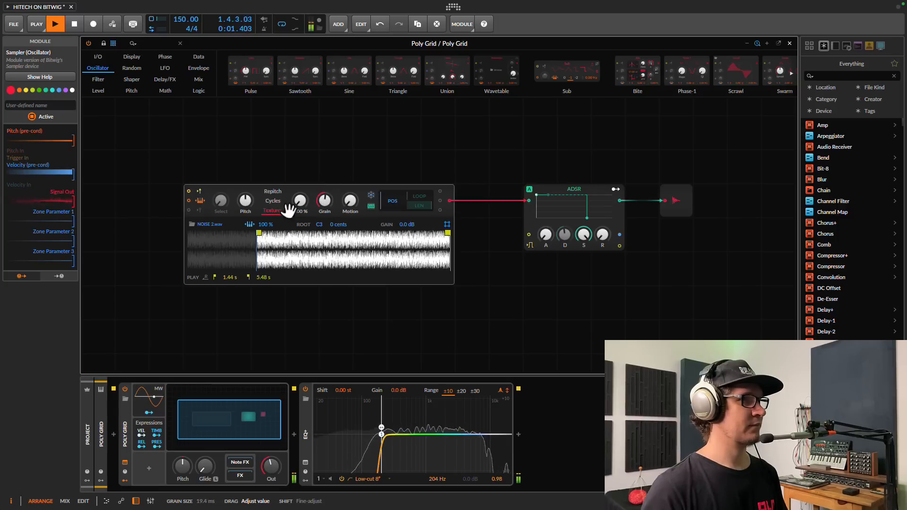
pyautogui.press('space')
# - Search the sample browser for "white noise" and replace the Sampler's sample with "Cymatics - White Noise Down 6 - 140 BPM"
pyautogui.click(191, 224)
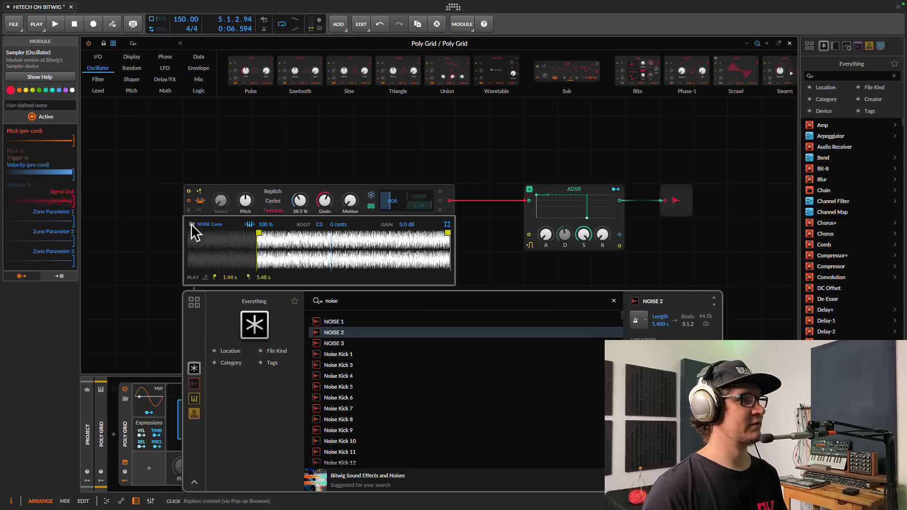
pyautogui.tripleClick(340, 303)
pyautogui.press('BackSpace')
pyautogui.write('w')
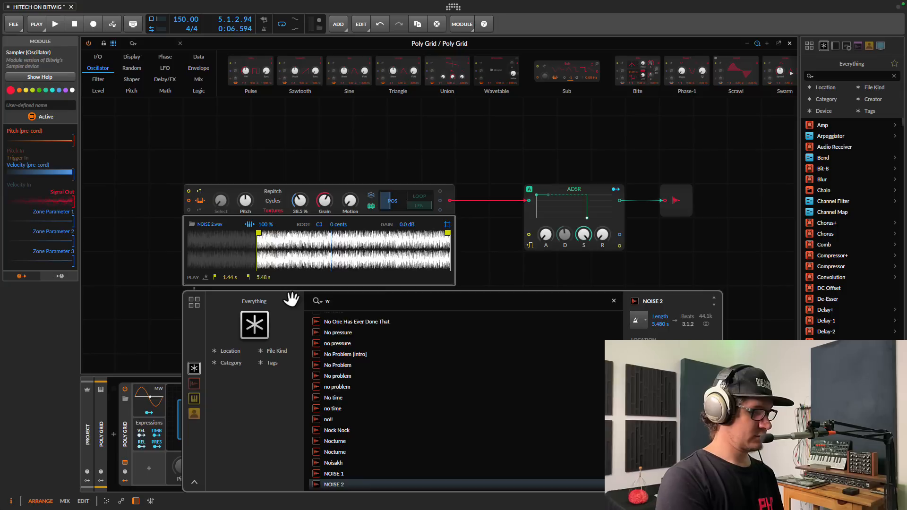
pyautogui.write('hite')
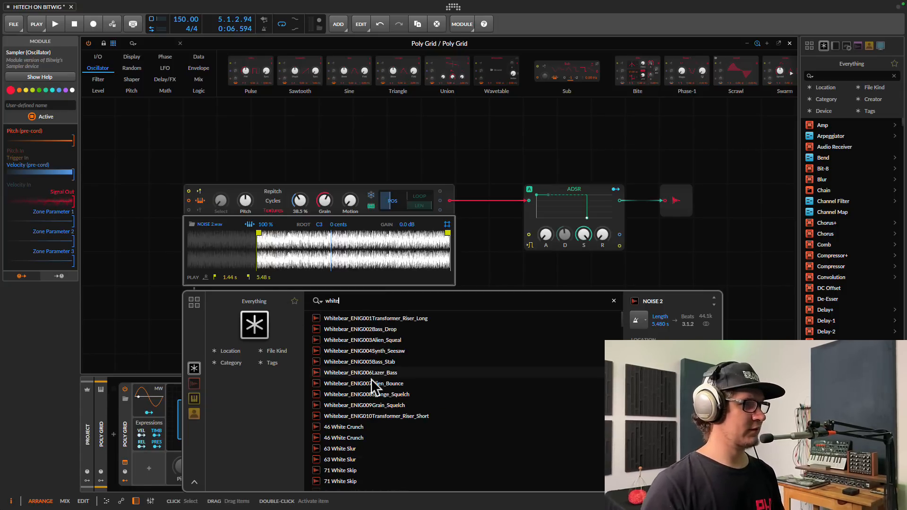
pyautogui.write(' noise')
pyautogui.click(392, 396)
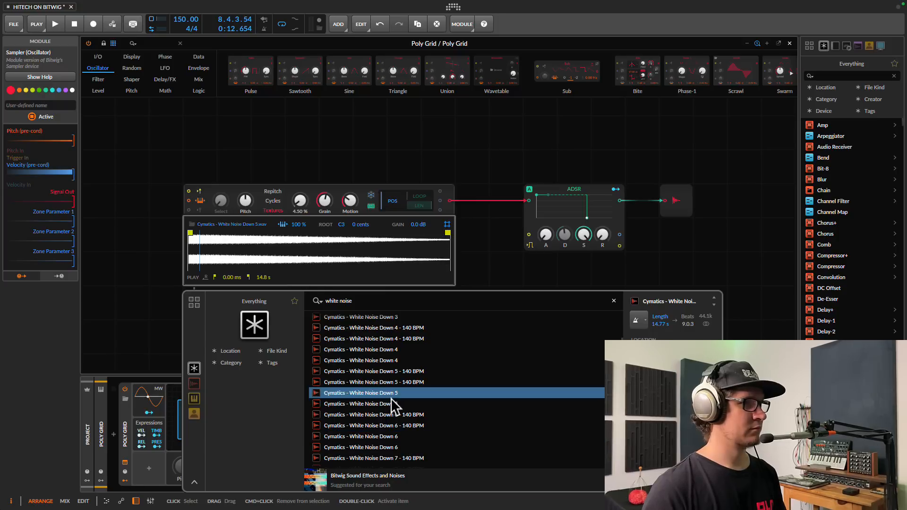
pyautogui.click(394, 415)
pyautogui.scroll(-3, 392, 424)
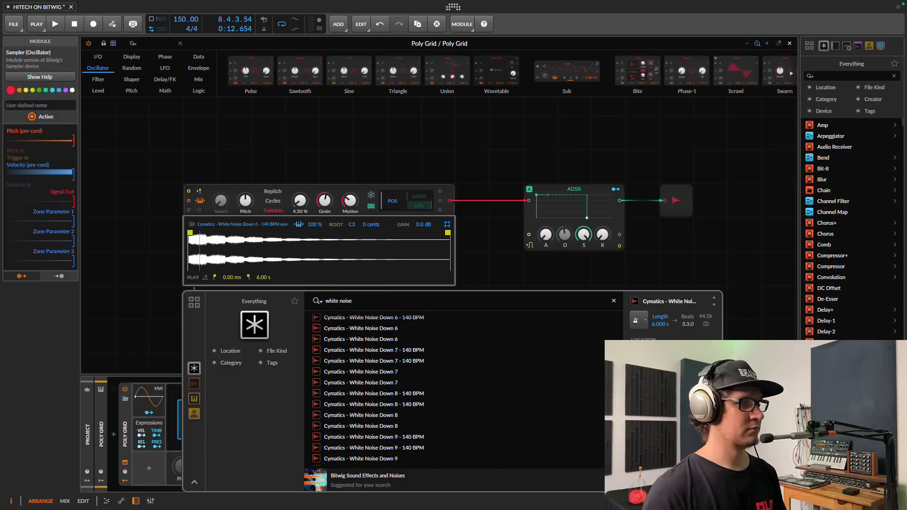
pyautogui.press('Return')
# - Transpose the Sampler up to about +14.55 st and set its sample start to 5.00 % while auditioning the sound
pyautogui.press('space')
pyautogui.moveTo(347, 207); pyautogui.dragTo(300, 207)
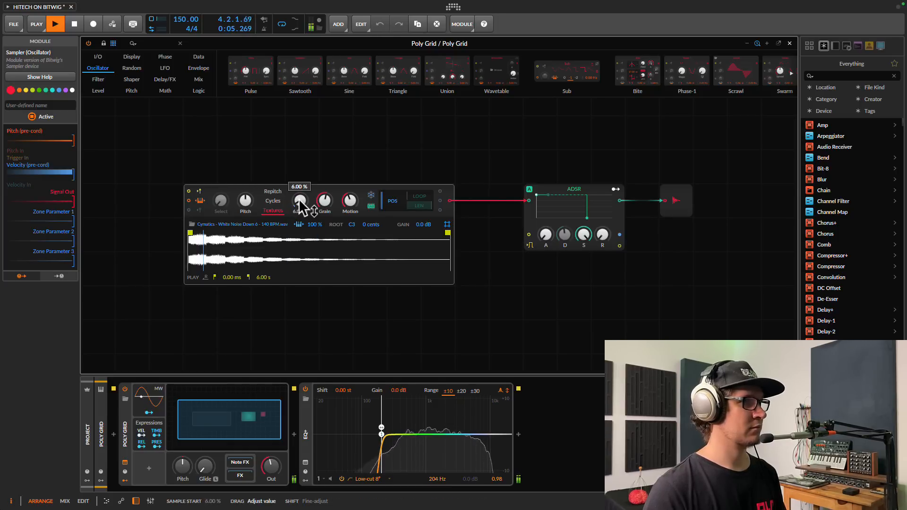
pyautogui.moveTo(242, 208); pyautogui.dragTo(241, 200)
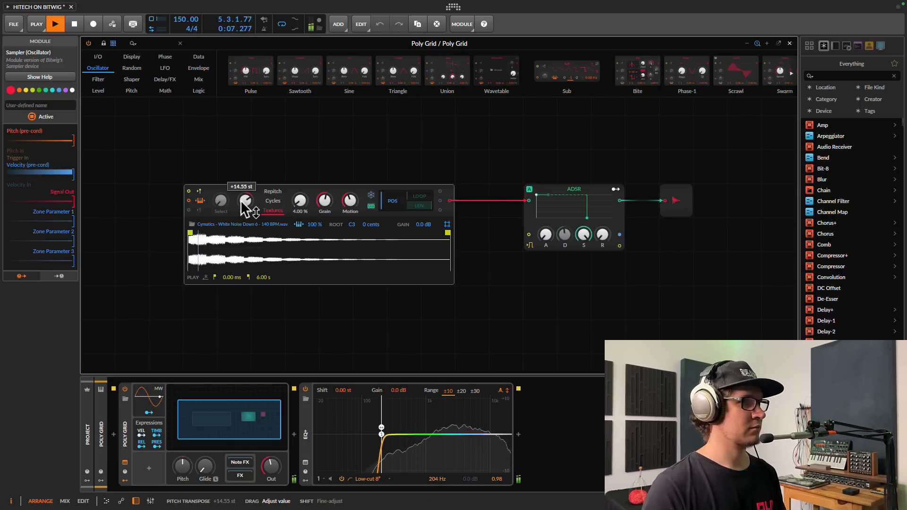
pyautogui.moveTo(296, 204)
pyautogui.mouseDown()
pyautogui.moveTo(307, 215)
pyautogui.moveTo(303, 207)
pyautogui.mouseUp()
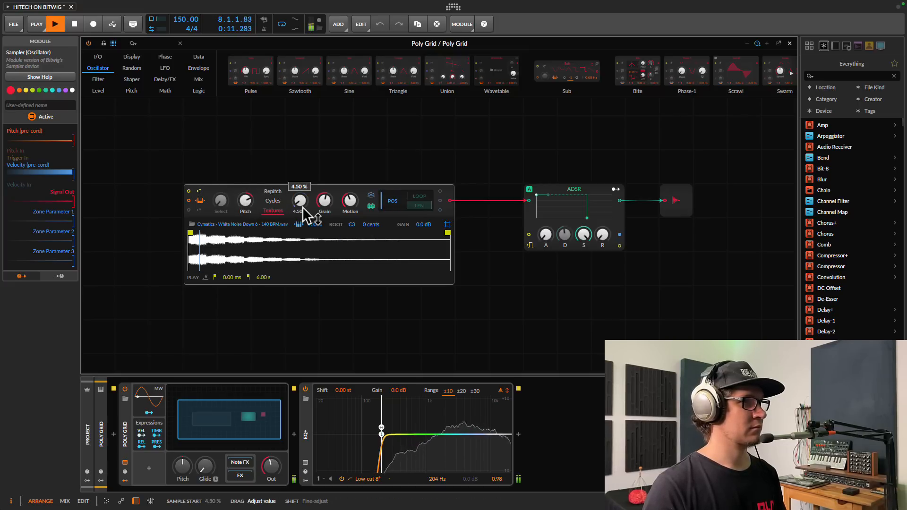
pyautogui.press('space')
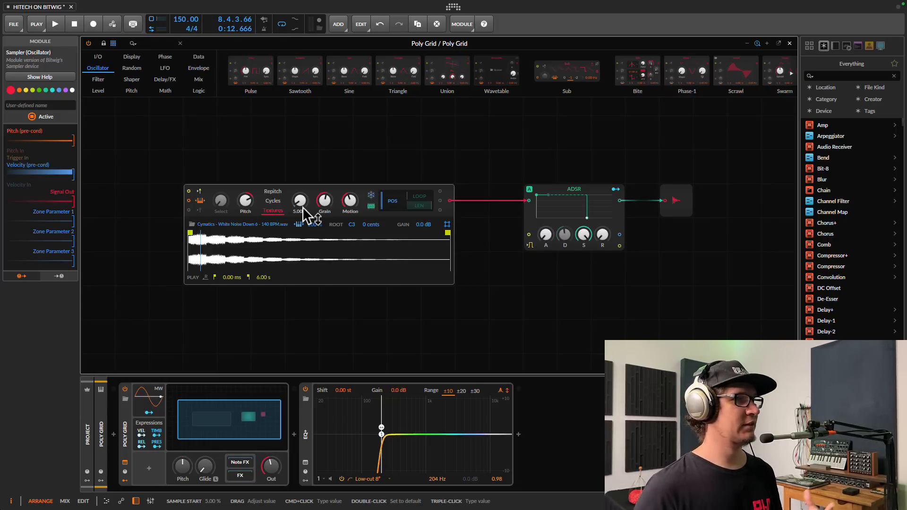
# - Spread the Sampler, ADSR and Audio Out modules apart to make room between them, and display the Filter modules
pyautogui.moveTo(313, 197); pyautogui.dragTo(208, 206)
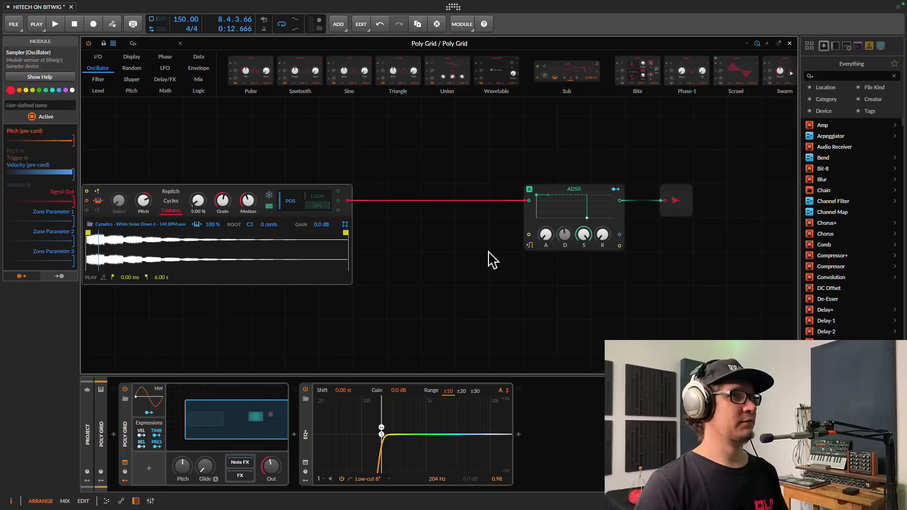
pyautogui.moveTo(670, 197); pyautogui.dragTo(745, 200)
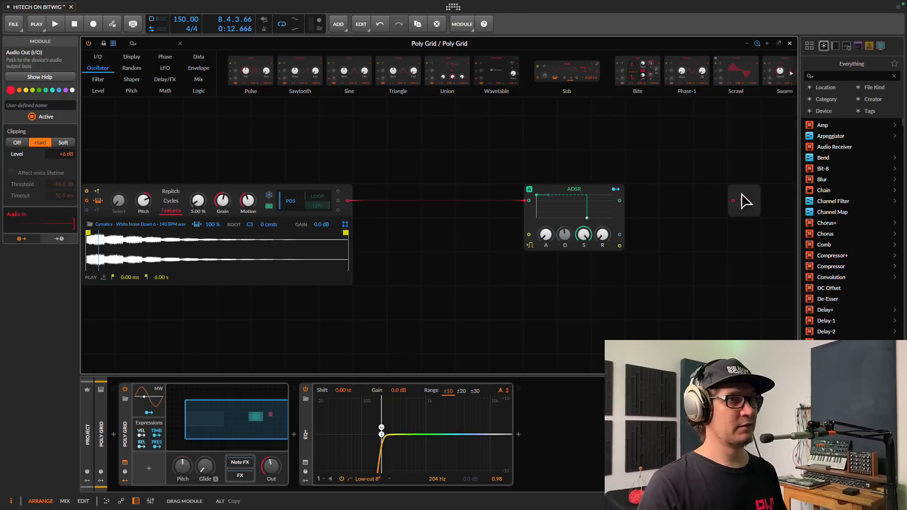
pyautogui.click(601, 196)
pyautogui.moveTo(599, 195); pyautogui.dragTo(639, 196)
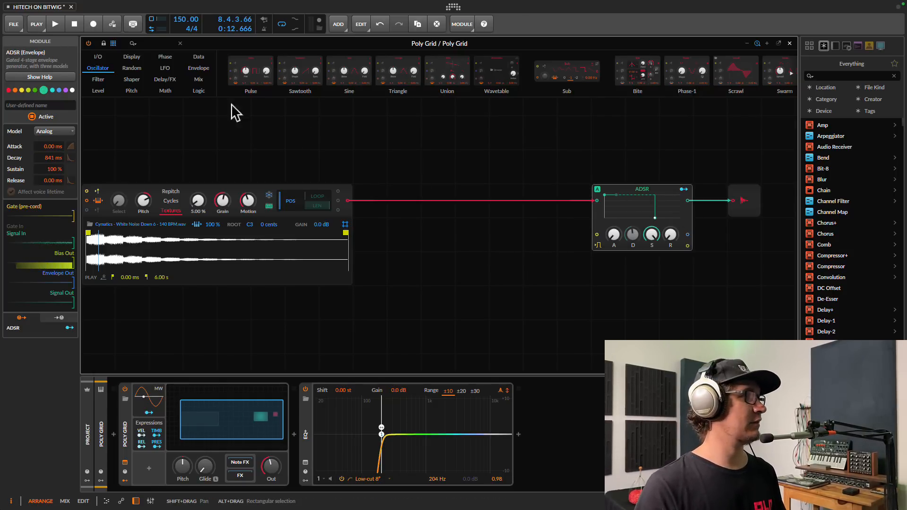
pyautogui.click(96, 79)
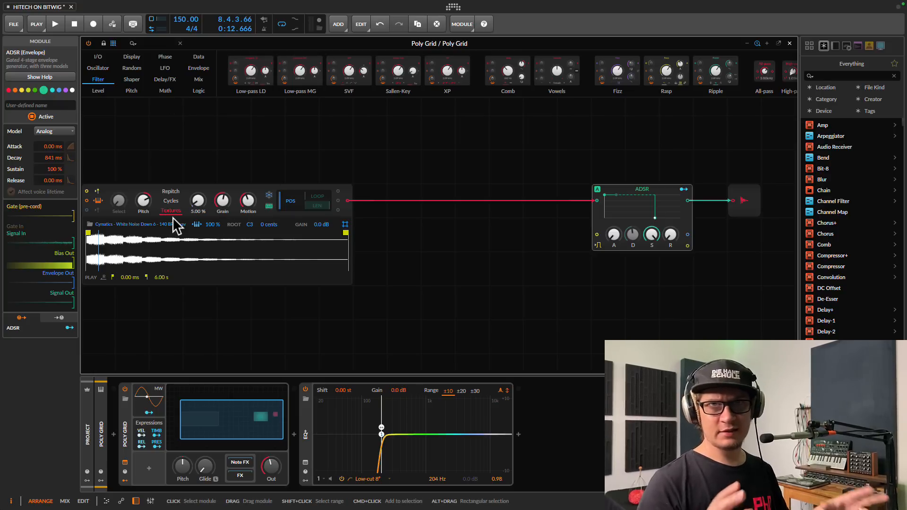
# - Keep the Sampler in Textures mode and set its start to 4.50 % and grain size to about 4.41 ms while auditioning
pyautogui.click(190, 195)
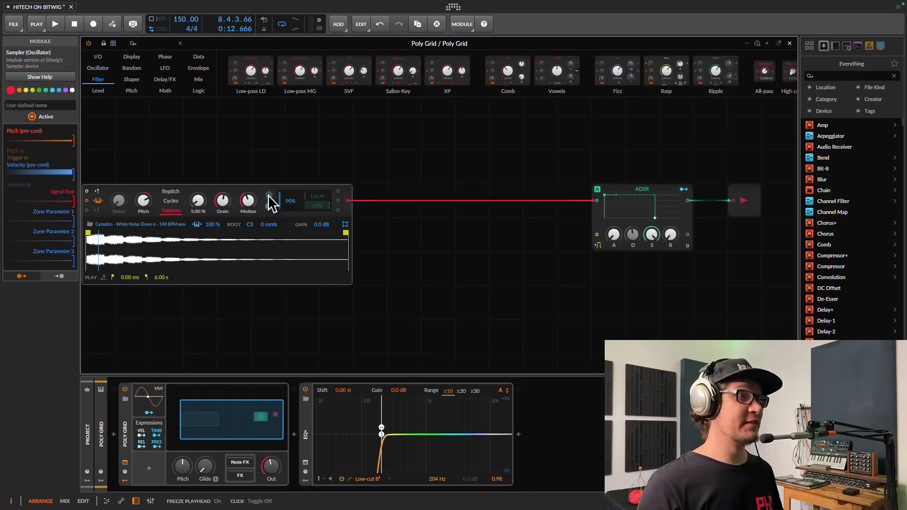
pyautogui.click(172, 201)
pyautogui.click(174, 211)
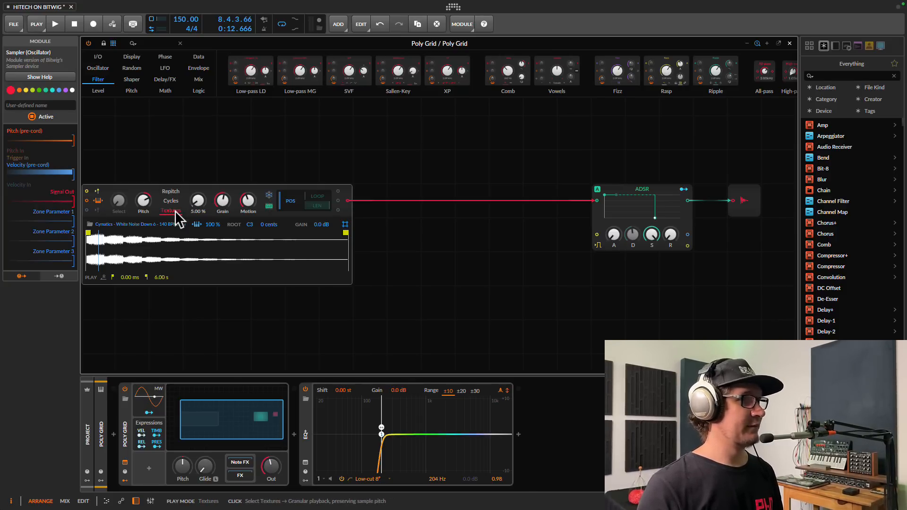
pyautogui.press('space')
pyautogui.moveTo(286, 205); pyautogui.dragTo(291, 211)
pyautogui.moveTo(198, 203); pyautogui.dragTo(199, 206)
pyautogui.press('space')
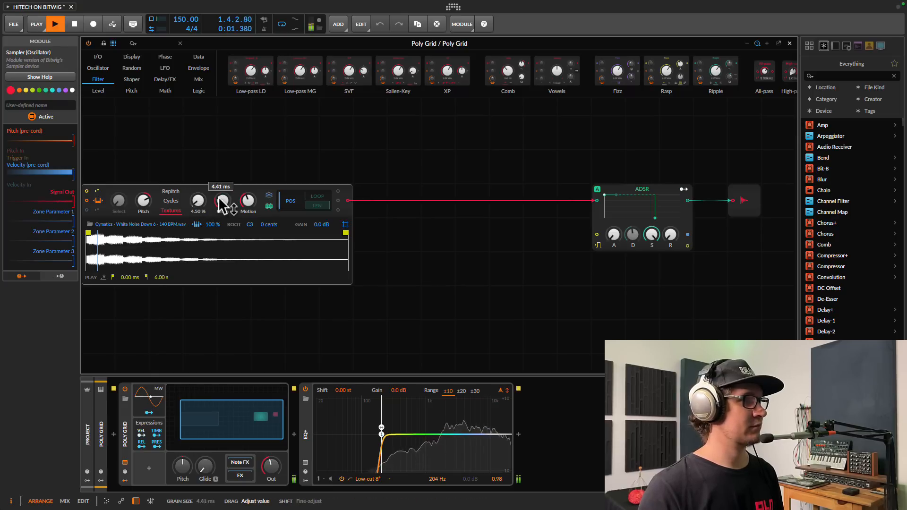
pyautogui.press('space')
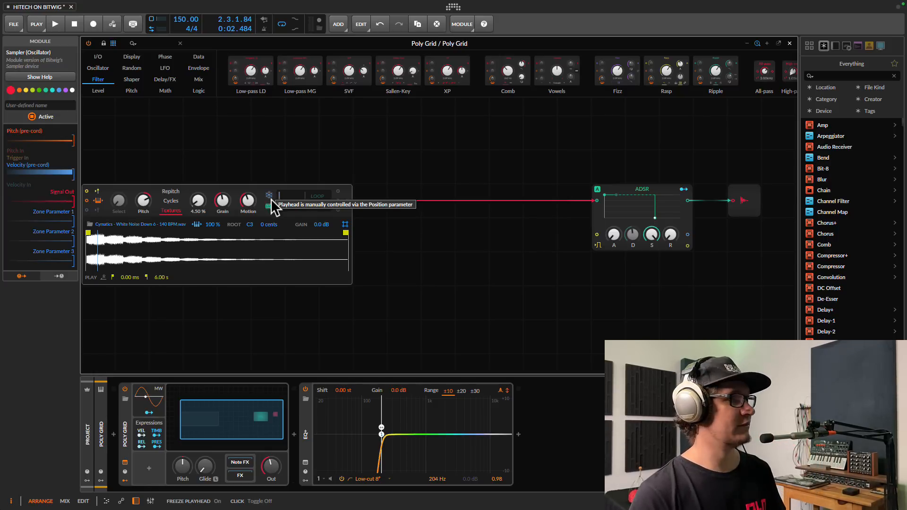
# - Try the Sampler's Motion at 0 %, raise it again and set the sample start to 5.00 % while auditioning
pyautogui.press('space')
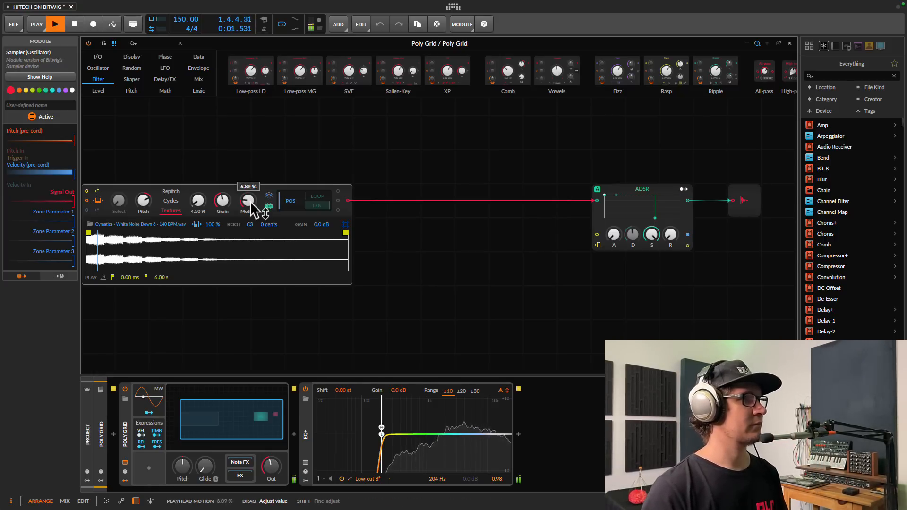
pyautogui.moveTo(251, 203); pyautogui.dragTo(251, 203)
pyautogui.press('space')
pyautogui.press('space')
pyautogui.press('space')
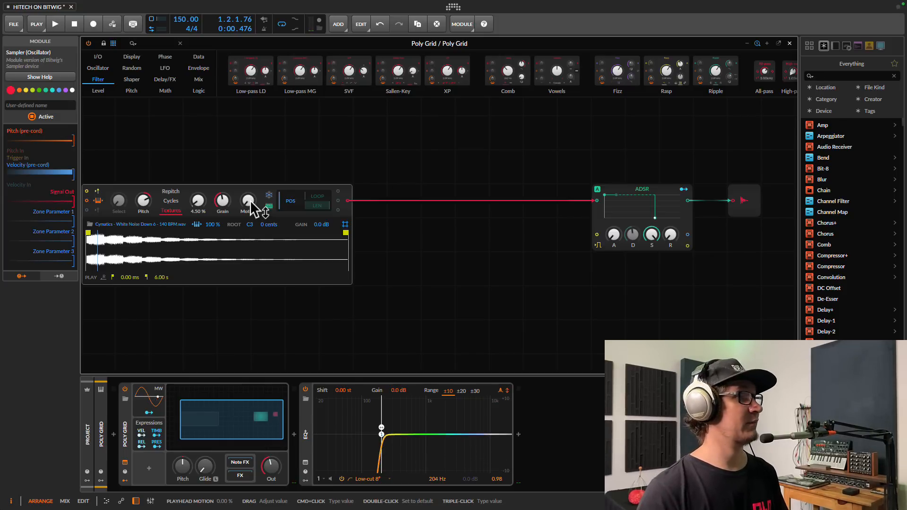
pyautogui.moveTo(251, 202); pyautogui.dragTo(229, 203)
pyautogui.press('space')
pyautogui.press('space')
pyautogui.press('space')
pyautogui.press('space')
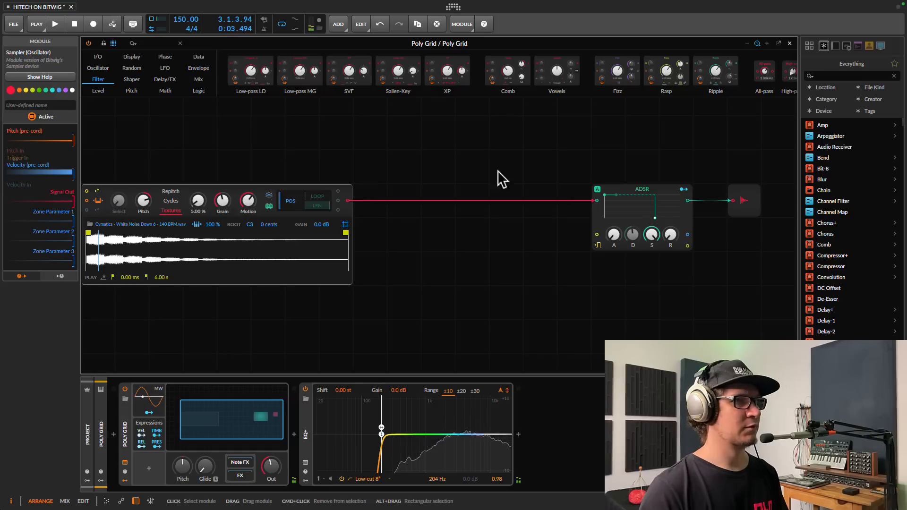
# - Insert an SVF filter after the Sampler, switch it to band-pass and tune its cutoff to 740 Hz while auditioning
pyautogui.scroll(-1, 214, 123)
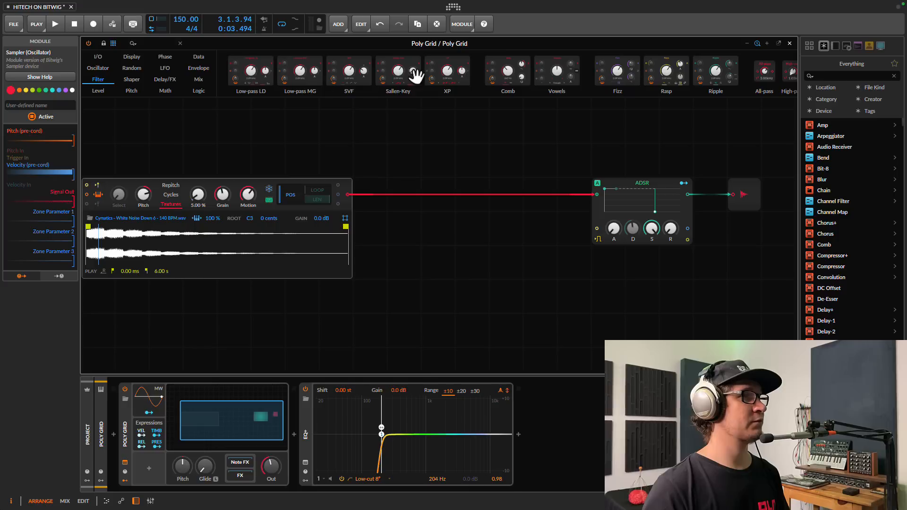
pyautogui.moveTo(361, 75); pyautogui.dragTo(349, 200)
pyautogui.click(400, 239)
pyautogui.moveTo(409, 222)
pyautogui.mouseDown()
pyautogui.moveTo(435, 212)
pyautogui.moveTo(406, 210)
pyautogui.moveTo(415, 218)
pyautogui.mouseUp()
pyautogui.press('space')
pyautogui.press('space')
pyautogui.press('space')
pyautogui.press('space')
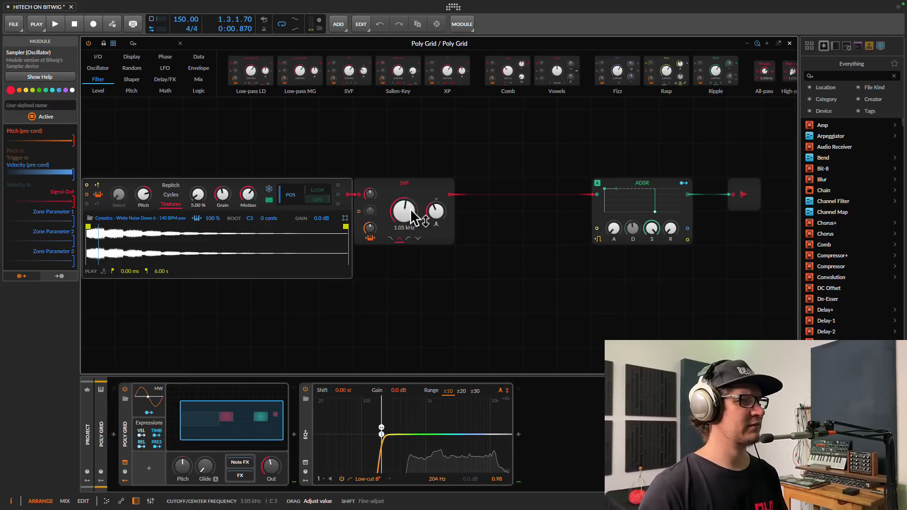
pyautogui.press('space')
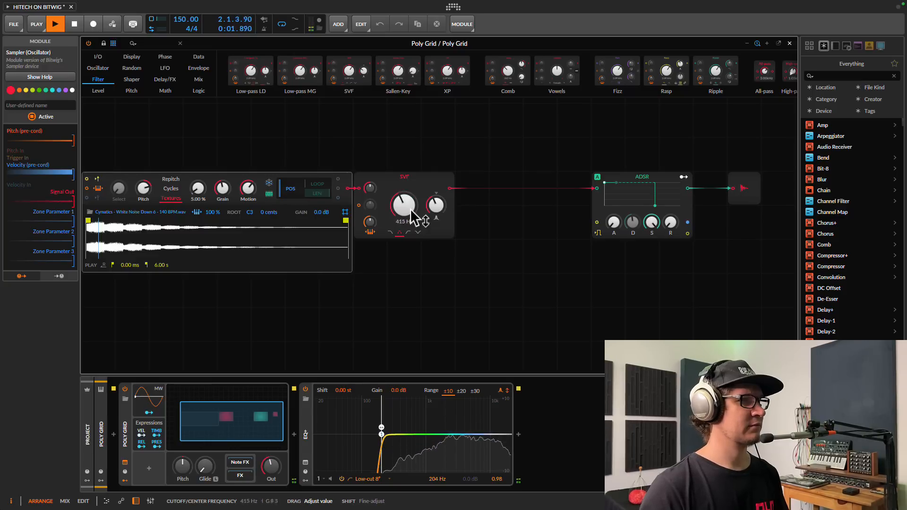
pyautogui.moveTo(411, 211); pyautogui.dragTo(411, 205)
pyautogui.press('space')
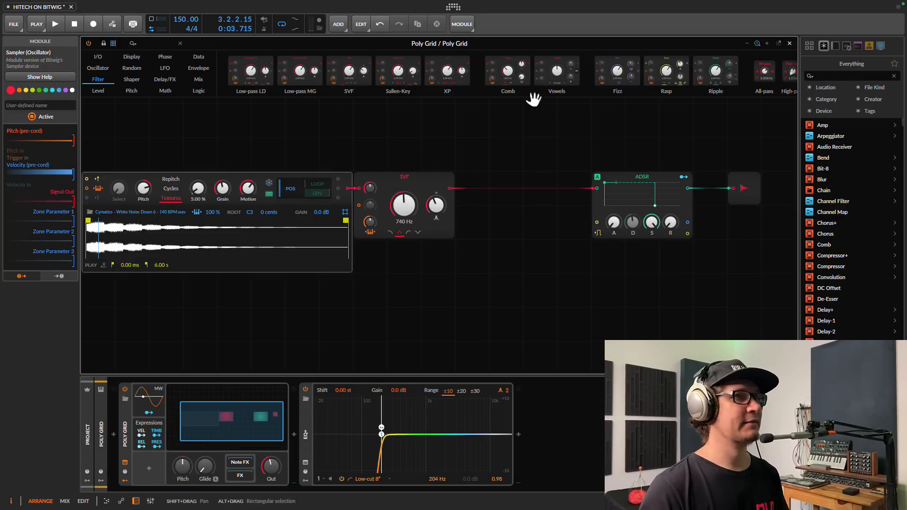
# - Insert a Comb filter after the SVF and set its cutoff to 34.6 Hz and feedback to about 3.03 s while auditioning
pyautogui.moveTo(530, 83); pyautogui.dragTo(529, 224)
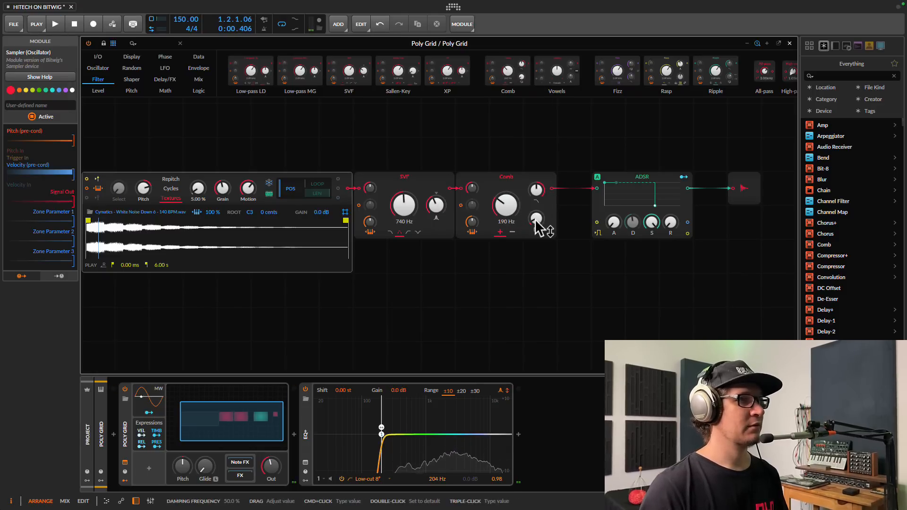
pyautogui.press('space')
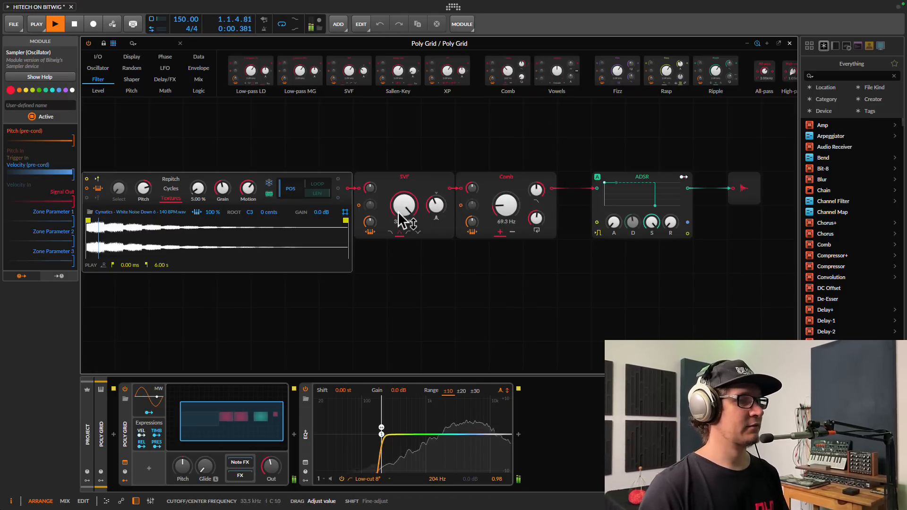
pyautogui.press('space')
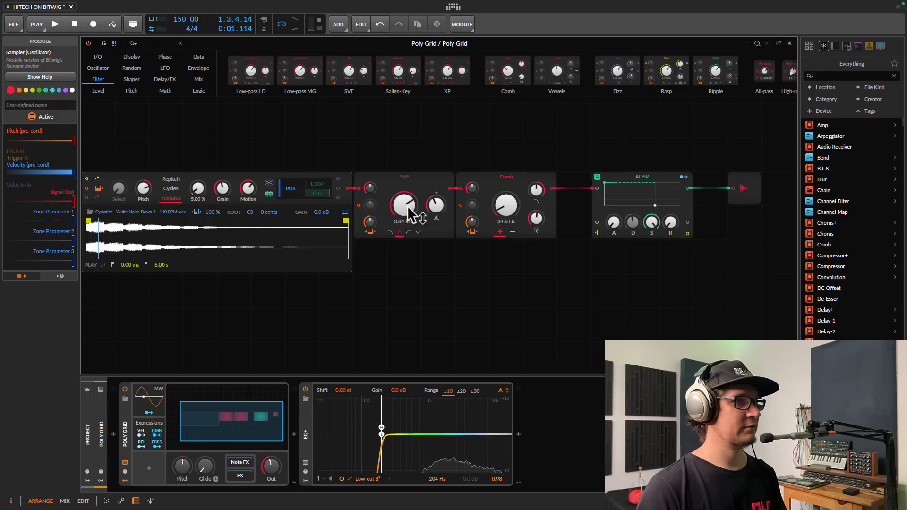
pyautogui.moveTo(409, 215); pyautogui.dragTo(409, 232)
pyautogui.press('space')
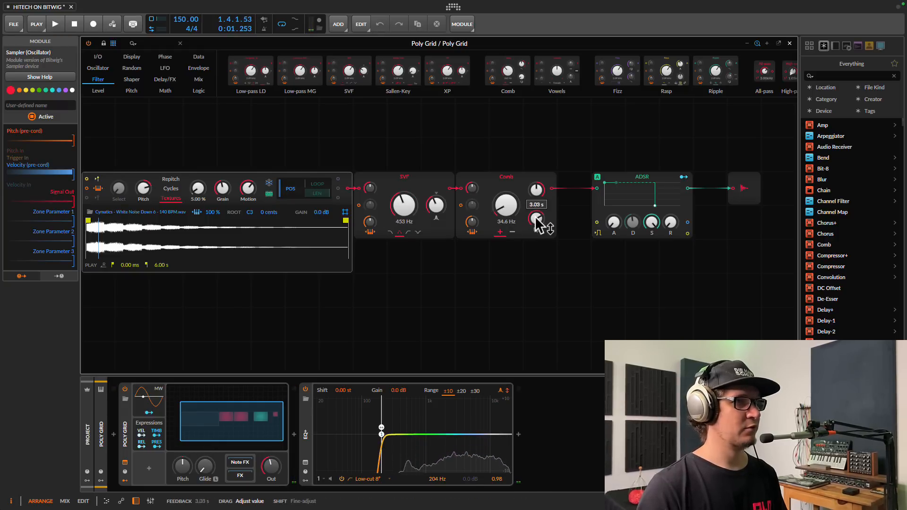
pyautogui.press('space')
# - Sweep the SVF cutoff between low and high frequencies and try the Comb cutoff at 196 Hz during playback
pyautogui.moveTo(409, 201); pyautogui.dragTo(411, 264)
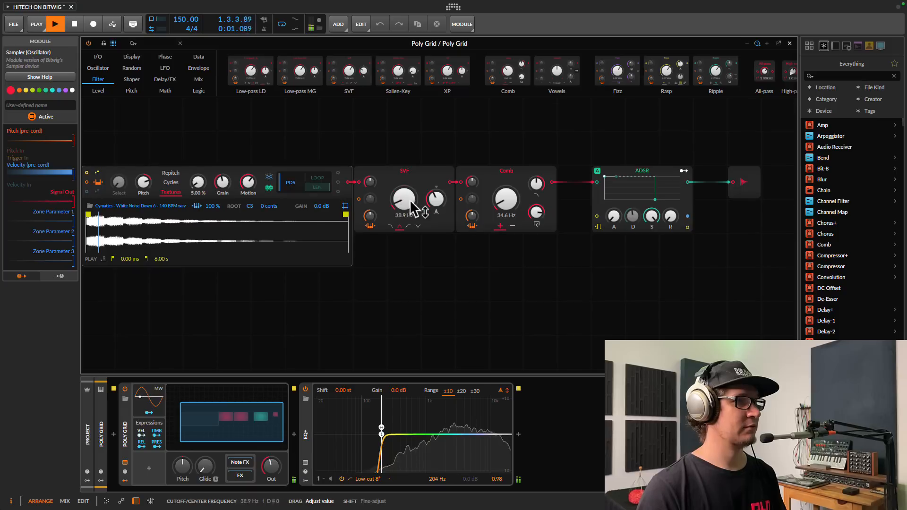
pyautogui.press('space')
pyautogui.moveTo(410, 199); pyautogui.dragTo(409, 205)
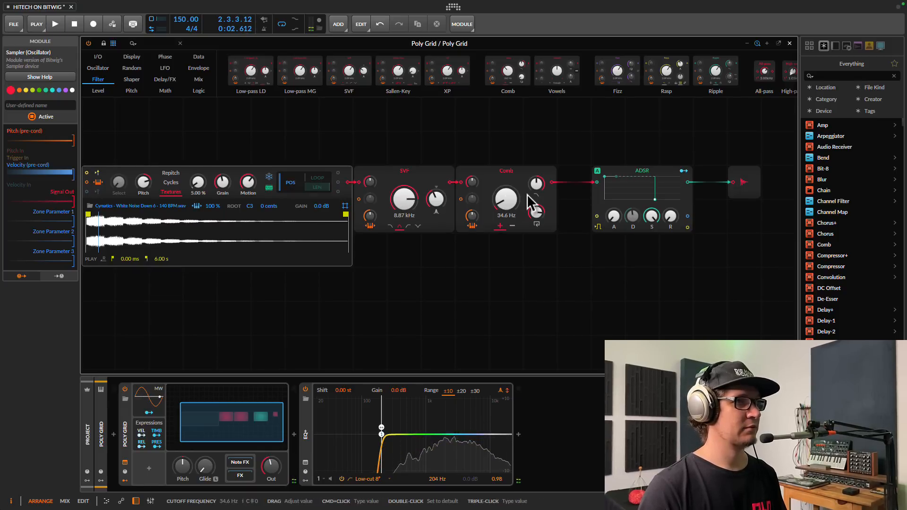
pyautogui.press('space')
pyautogui.moveTo(506, 200)
pyautogui.mouseDown()
pyautogui.moveTo(507, 172)
pyautogui.moveTo(506, 204)
pyautogui.mouseUp()
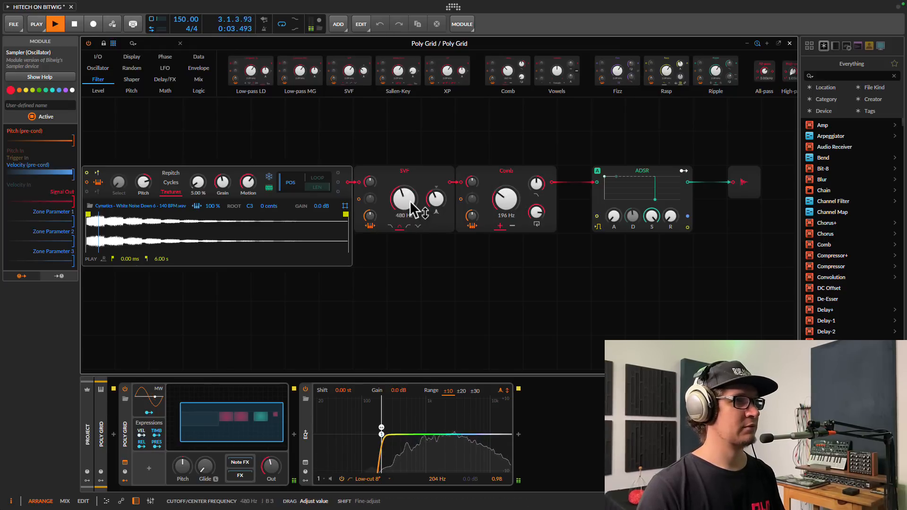
pyautogui.moveTo(409, 200)
pyautogui.mouseDown()
pyautogui.moveTo(410, 222)
pyautogui.moveTo(402, 202)
pyautogui.moveTo(437, 203)
pyautogui.moveTo(400, 196)
pyautogui.mouseUp()
# - Audition repeatedly while tuning the SVF cutoff to 906 Hz and the Comb cutoff to 151 Hz
pyautogui.press('space')
pyautogui.press('space')
pyautogui.press('space')
pyautogui.press('space')
pyautogui.scroll(-1, 400, 197)
pyautogui.scroll(1, 400, 197)
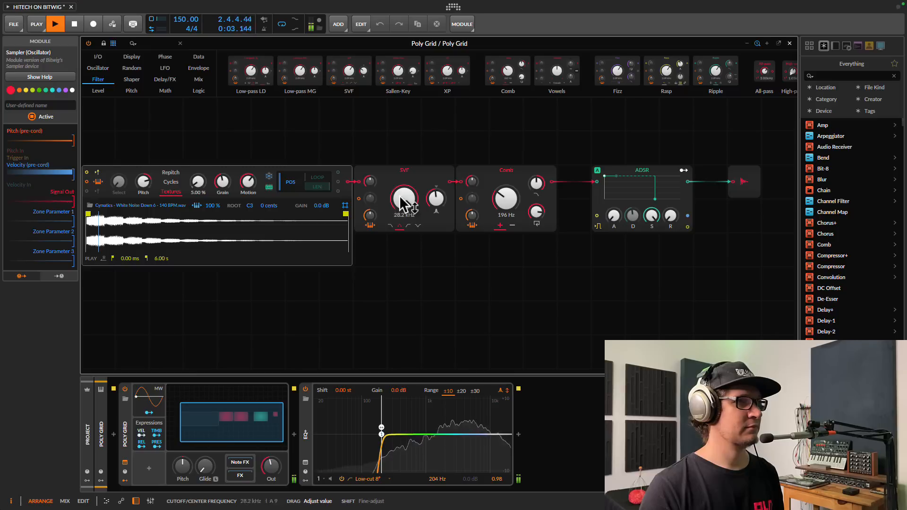
pyautogui.moveTo(400, 203)
pyautogui.mouseDown()
pyautogui.moveTo(392, 201)
pyautogui.moveTo(405, 204)
pyautogui.mouseUp()
pyautogui.press('space')
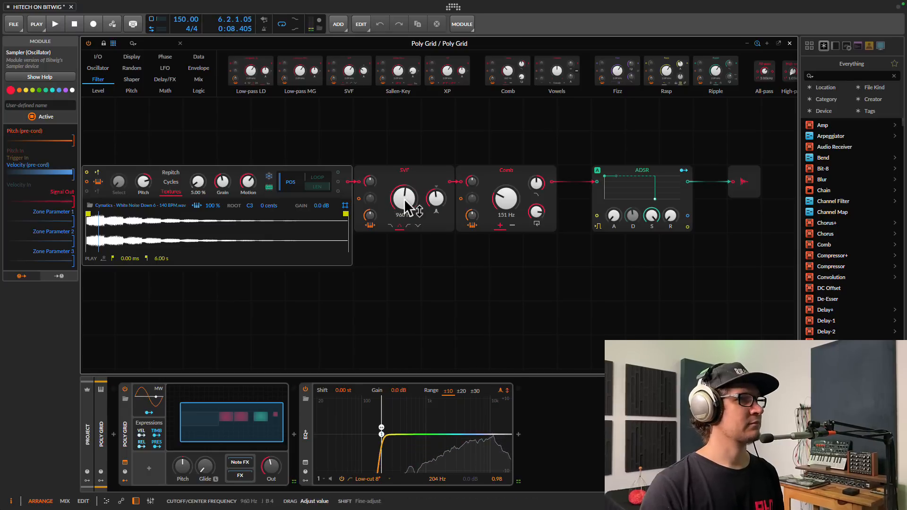
# - Add an LFO module to the patch below the SVF and Comb filters
pyautogui.click(165, 68)
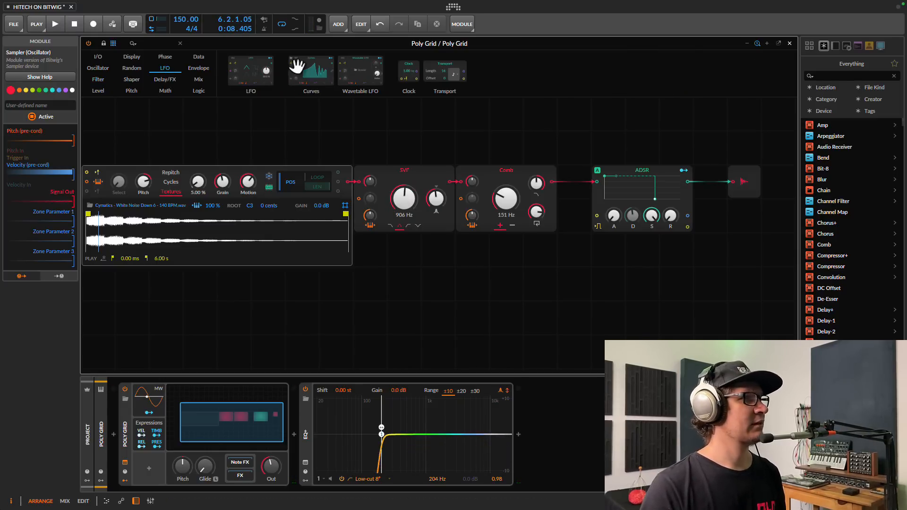
pyautogui.moveTo(320, 87); pyautogui.dragTo(397, 324)
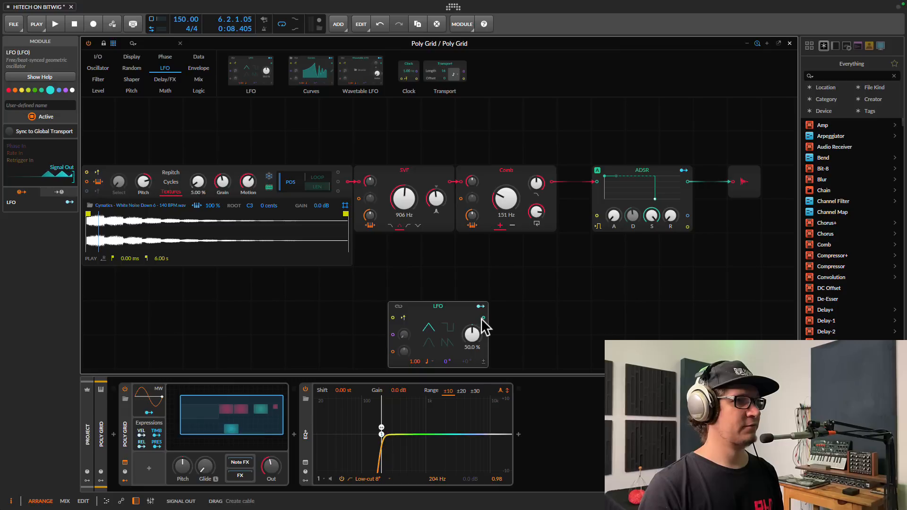
# - Connect the LFO output to the Comb's cutoff modulation input and set the LFO's right phase offset to +34°
pyautogui.moveTo(481, 318); pyautogui.dragTo(463, 199)
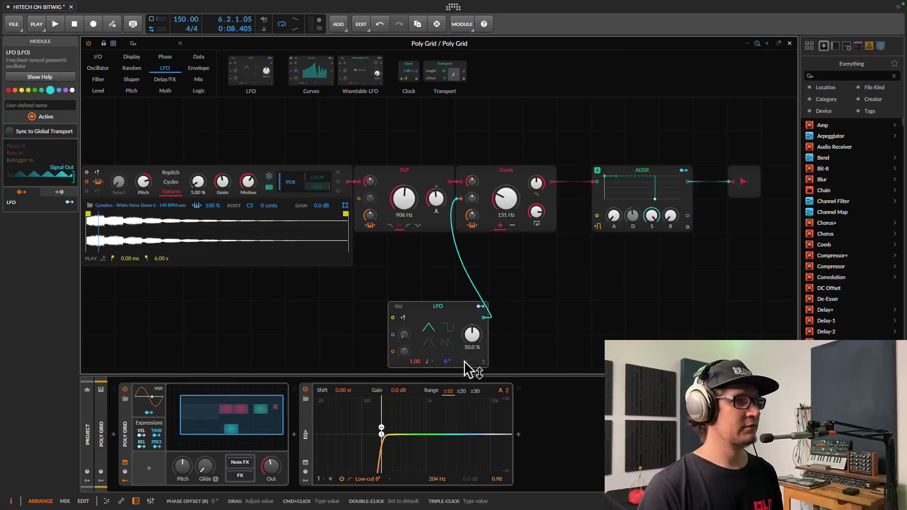
pyautogui.press('space')
pyautogui.moveTo(465, 361); pyautogui.dragTo(467, 338)
pyautogui.press('space')
# - Switch the LFO rate unit to Hz and audition the patch while sweeping the SVF cutoff, ending at 113 Hz
pyautogui.moveTo(410, 194); pyautogui.dragTo(411, 200)
pyautogui.press('space')
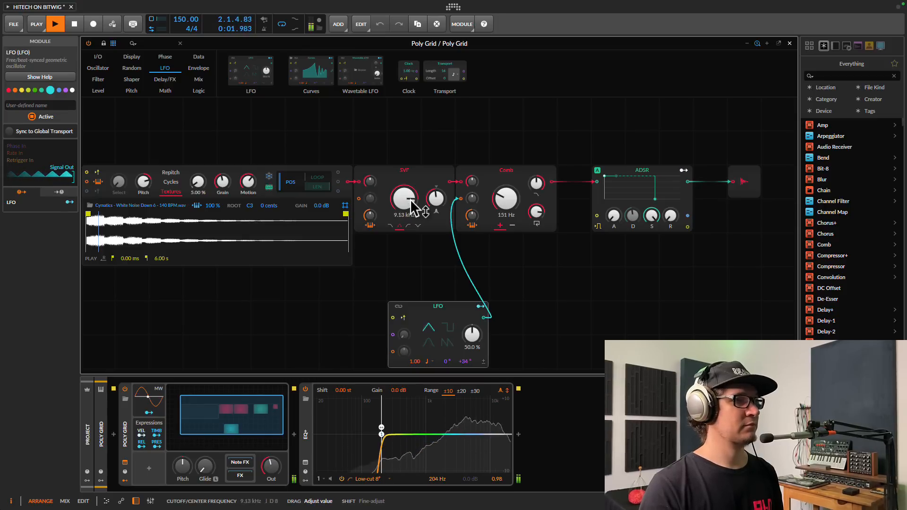
pyautogui.moveTo(411, 207); pyautogui.dragTo(409, 200)
pyautogui.click(427, 361)
pyautogui.click(452, 172)
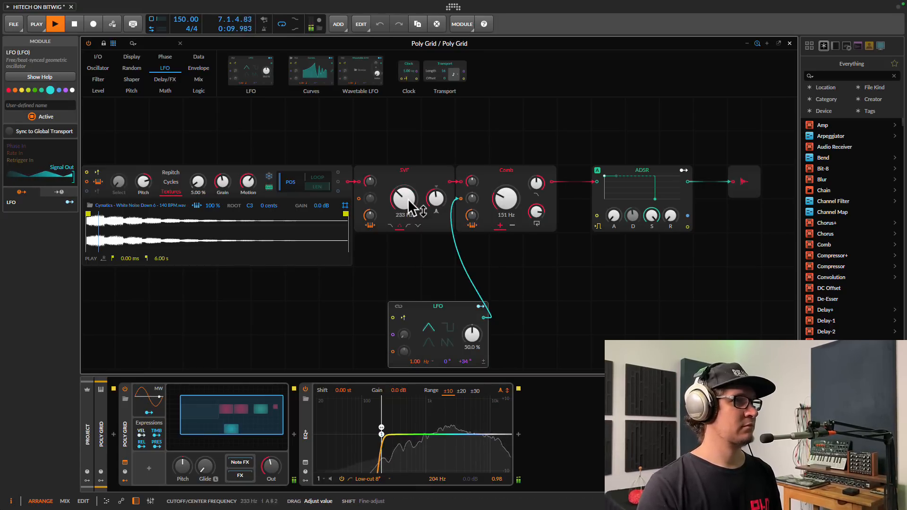
pyautogui.moveTo(409, 201); pyautogui.dragTo(409, 163)
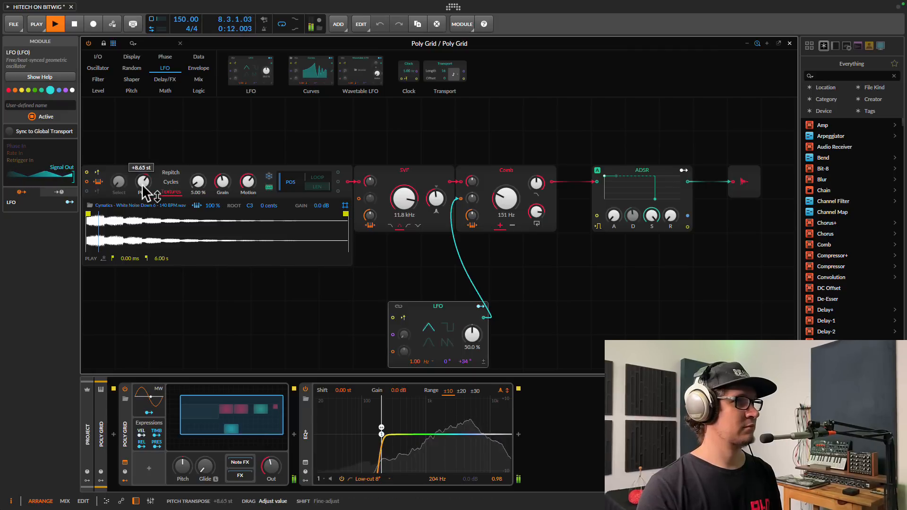
pyautogui.moveTo(405, 196); pyautogui.dragTo(409, 208)
pyautogui.press('space')
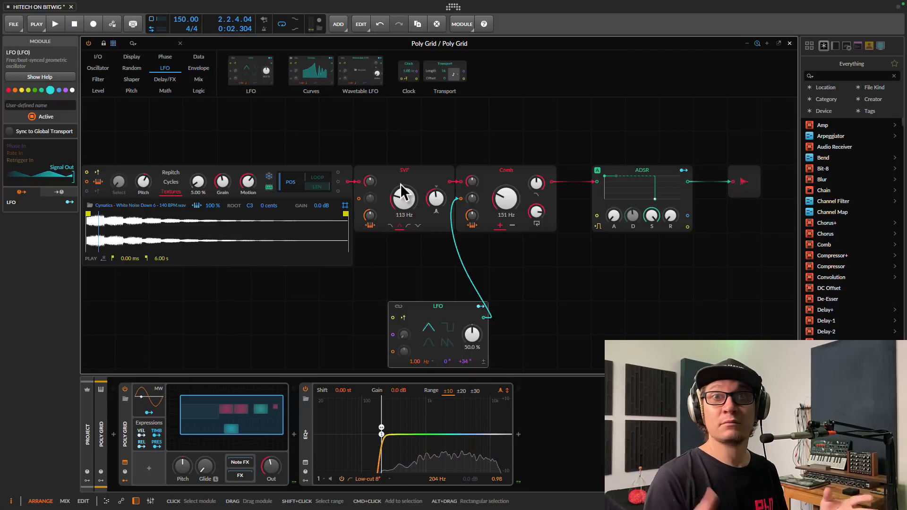
# - Raise the Sampler pitch to +11.30 st and sweep the SVF cutoff during playback, ending at 2.88 kHz
pyautogui.press('space')
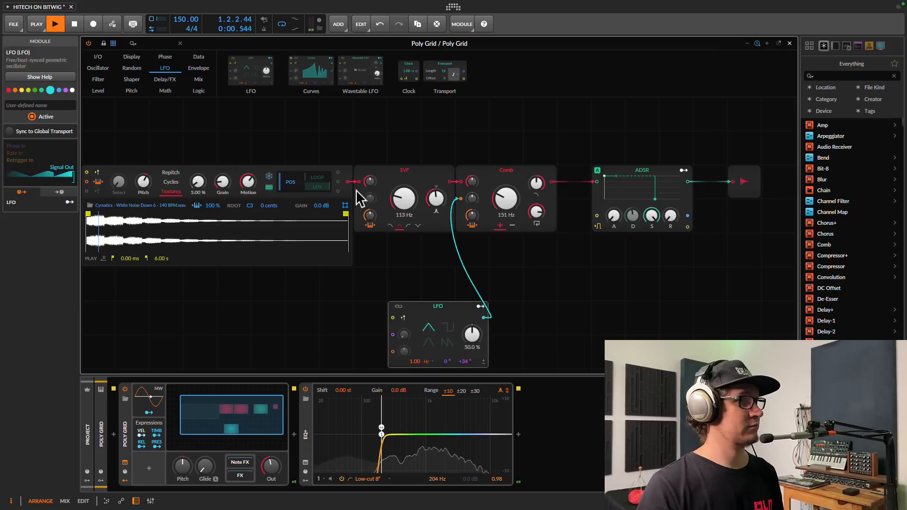
pyautogui.moveTo(403, 201); pyautogui.dragTo(397, 203)
pyautogui.press('space')
pyautogui.moveTo(144, 184); pyautogui.dragTo(160, 186)
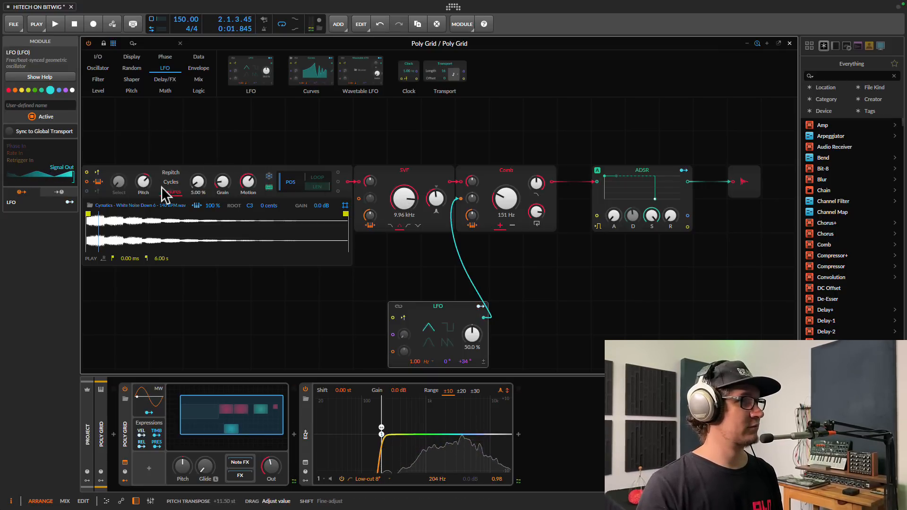
pyautogui.press('space')
pyautogui.moveTo(401, 203); pyautogui.dragTo(405, 205)
pyautogui.press('space')
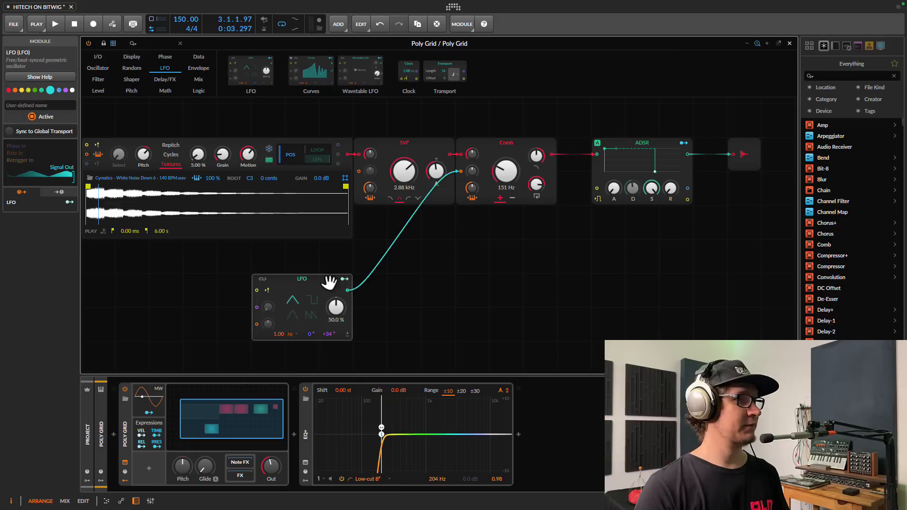
# - Reposition the LFO module below the SVF and insert a Convolution reverb after the EQ+ in the device chain
pyautogui.moveTo(329, 283); pyautogui.dragTo(397, 283)
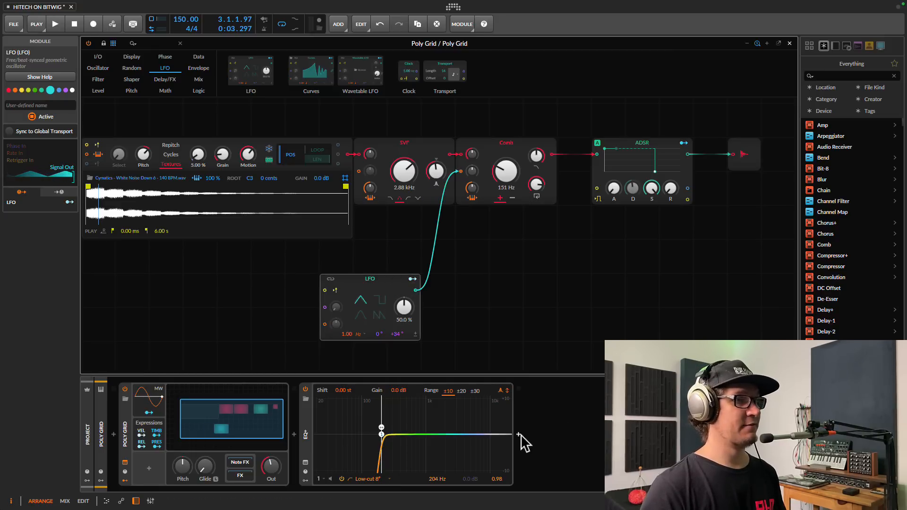
pyautogui.click(520, 434)
pyautogui.write('conv')
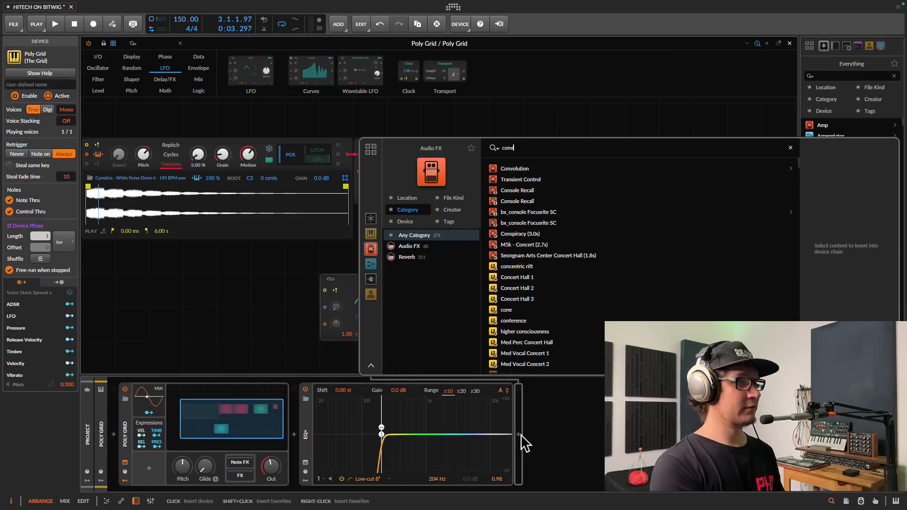
pyautogui.click(517, 168)
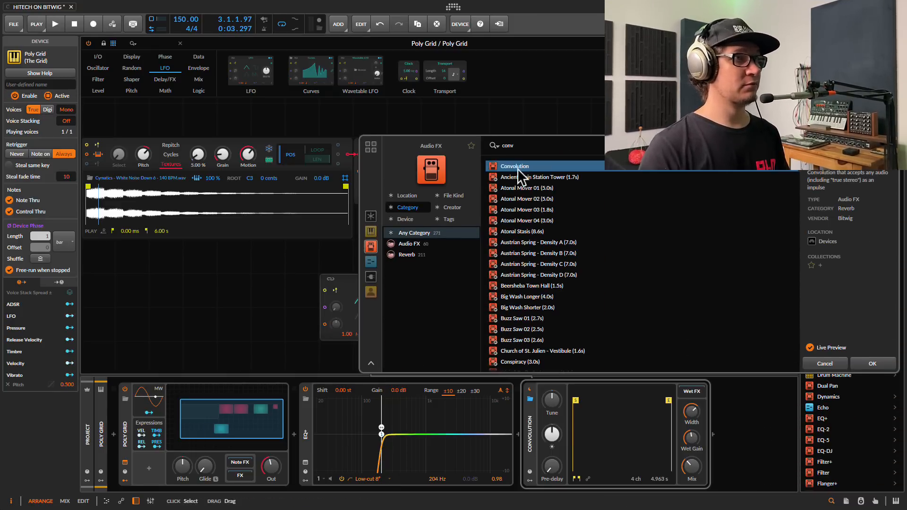
pyautogui.click(861, 361)
# - Raise the Convolution mix and audition the reverb while sweeping the SVF cutoff, ending at 254 Hz
pyautogui.press('space')
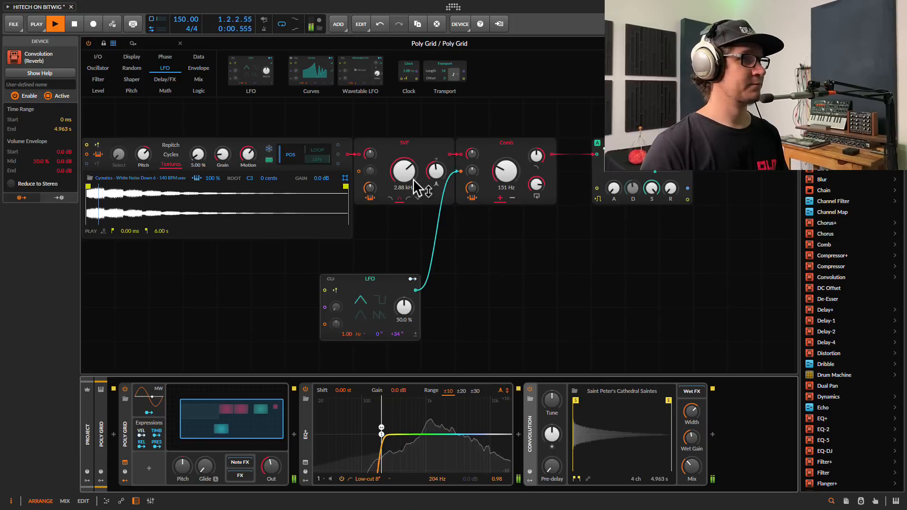
pyautogui.moveTo(414, 179); pyautogui.dragTo(416, 187)
pyautogui.press('space')
pyautogui.moveTo(692, 470); pyautogui.dragTo(688, 467)
pyautogui.press('space')
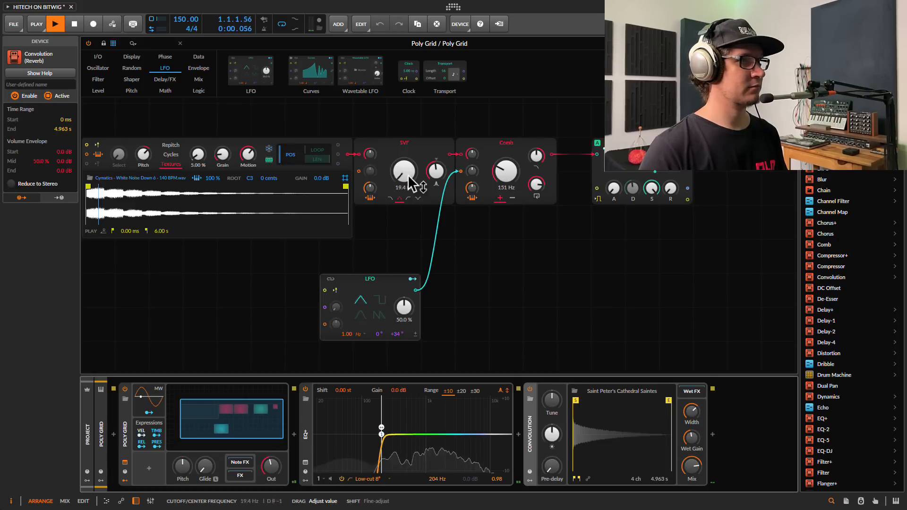
pyautogui.moveTo(408, 175); pyautogui.dragTo(407, 175)
pyautogui.scroll(-1, 408, 175)
pyautogui.press('space')
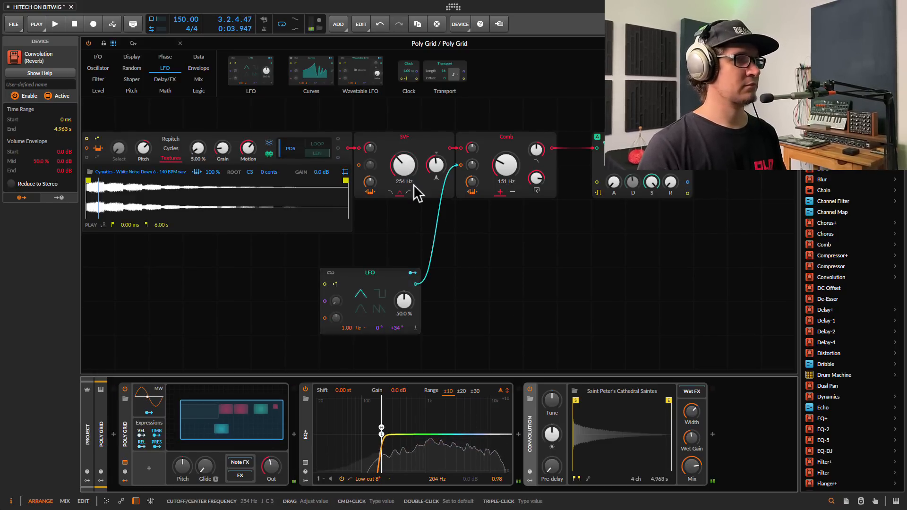
# - Load the Big Wash Shorter impulse into the Convolution and shift the SVF module slightly downward during playback
pyautogui.click(608, 390)
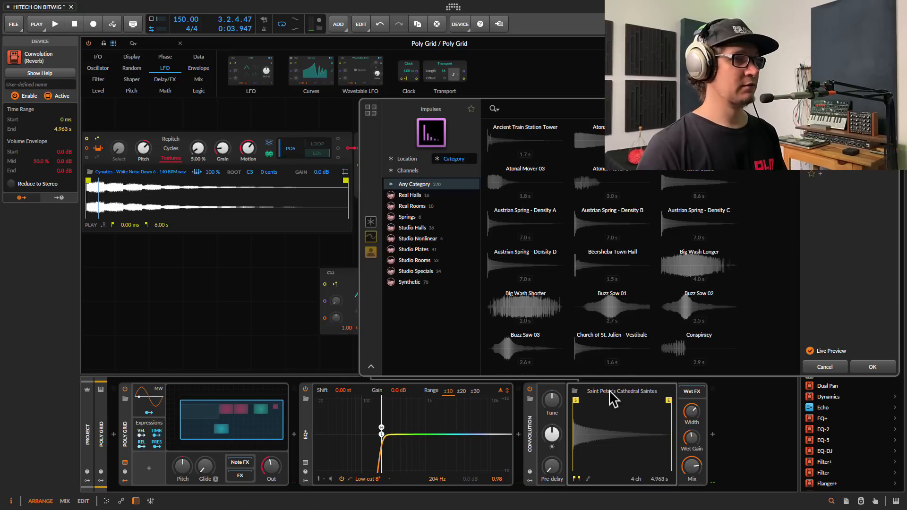
pyautogui.click(529, 303)
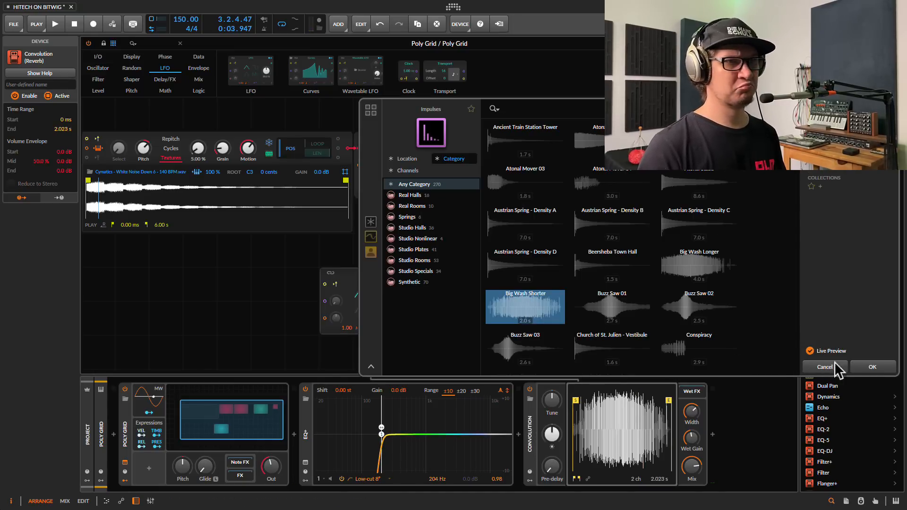
pyautogui.click(869, 367)
pyautogui.press('space')
pyautogui.click(405, 137)
pyautogui.moveTo(405, 137); pyautogui.dragTo(403, 244)
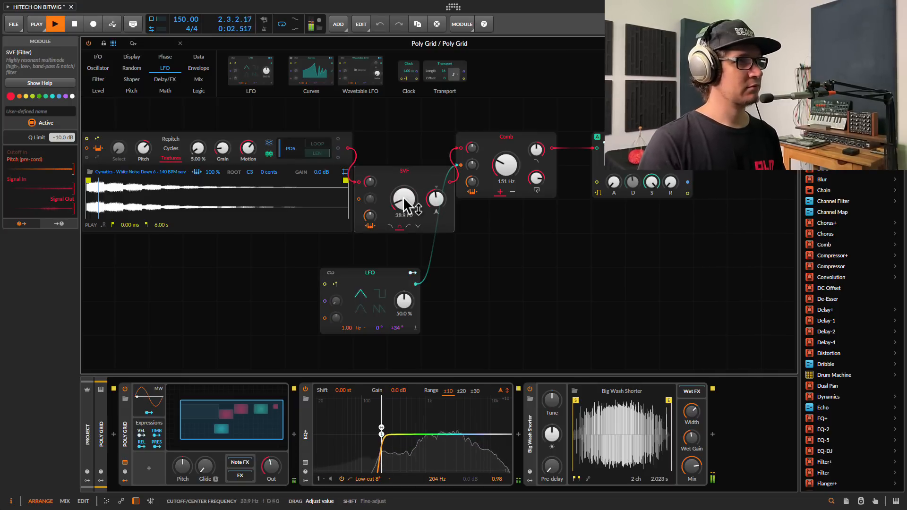
pyautogui.press('space')
# - Shorten the Big Wash Shorter impulse to end at 467 ms and sweep the SVF cutoff during playback, ending at 50.4 Hz
pyautogui.moveTo(668, 400); pyautogui.dragTo(592, 407)
pyautogui.press('space')
pyautogui.moveTo(402, 203); pyautogui.dragTo(402, 179)
pyautogui.moveTo(405, 212); pyautogui.dragTo(405, 222)
pyautogui.press('space')
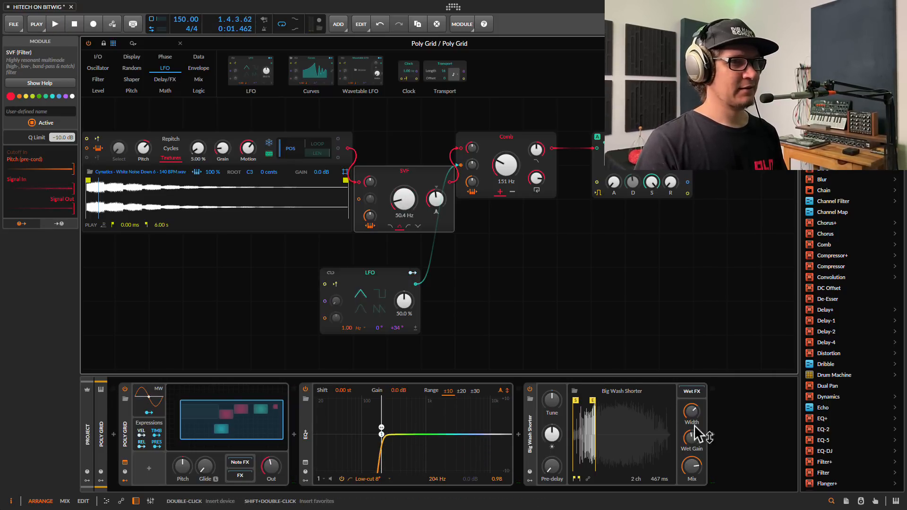
# - Insert a Reverb device after the Convolution
pyautogui.click(713, 436)
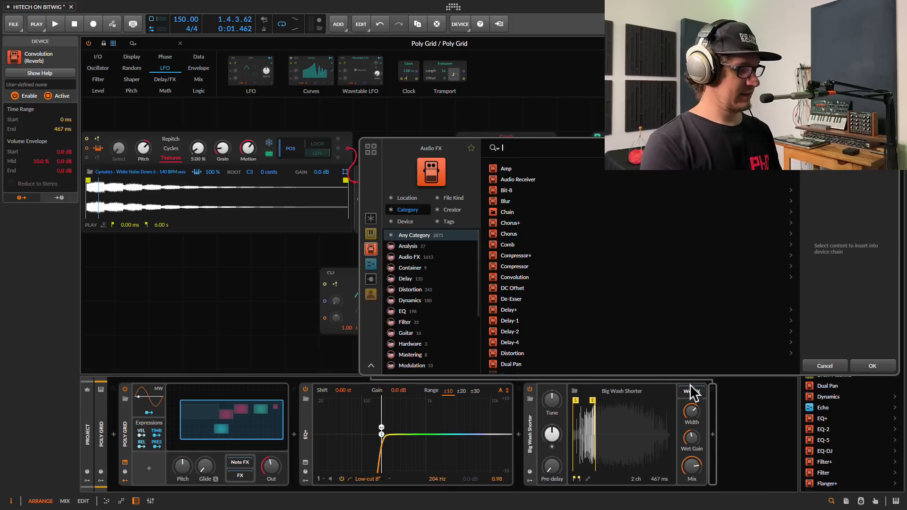
pyautogui.write('re')
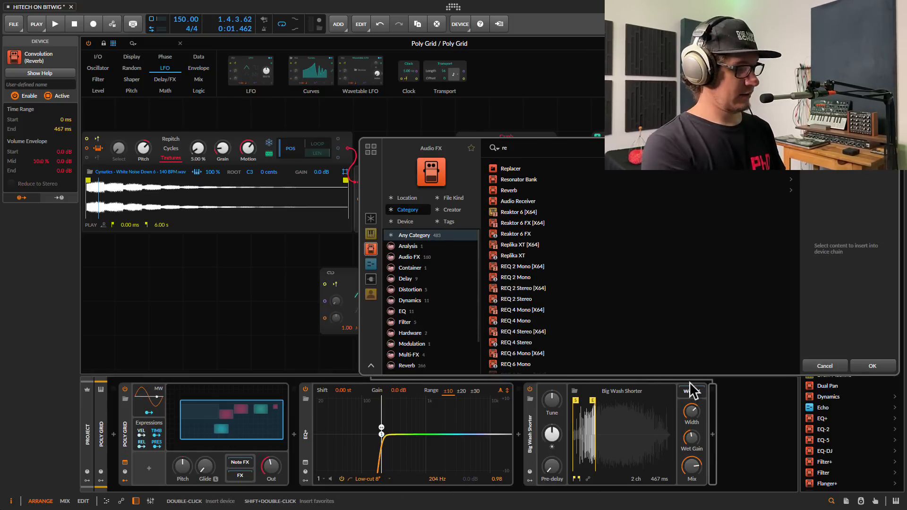
pyautogui.write('ver')
pyautogui.click(533, 169)
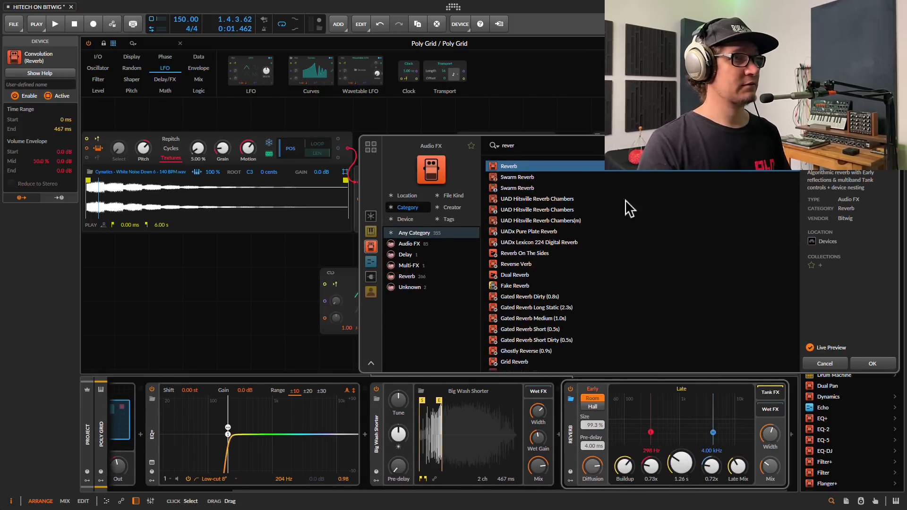
pyautogui.click(874, 367)
# - Set the Reverb time to 5.25 s and audition it while sweeping the SVF cutoff, ending at 2.03 kHz
pyautogui.press('space')
pyautogui.moveTo(689, 464); pyautogui.dragTo(688, 425)
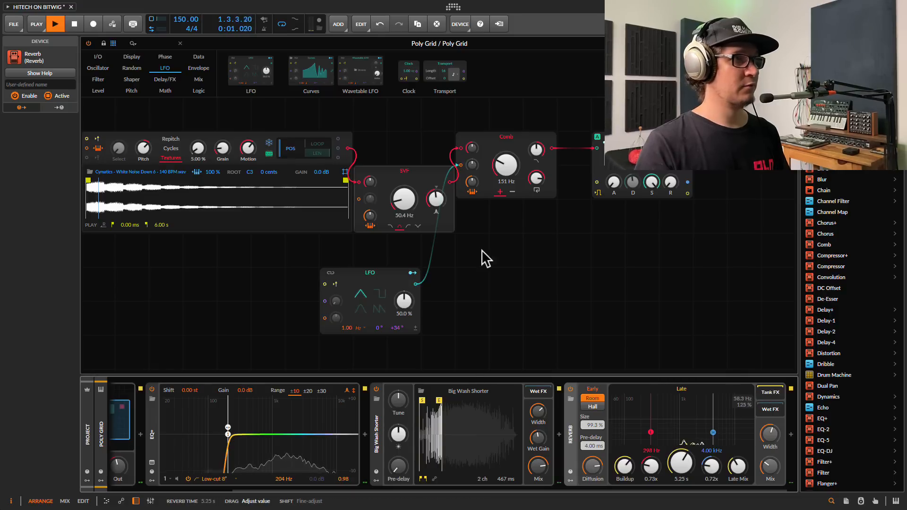
pyautogui.moveTo(401, 212); pyautogui.dragTo(402, 203)
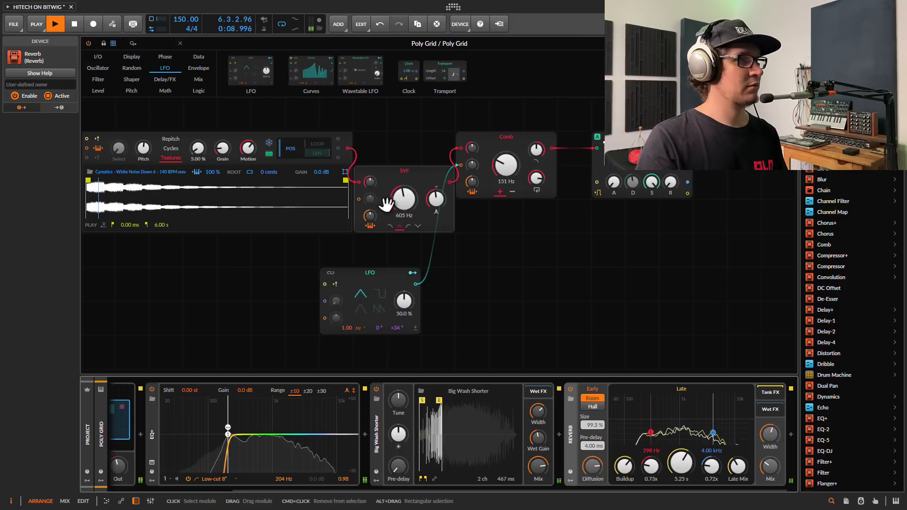
pyautogui.moveTo(400, 202); pyautogui.dragTo(404, 206)
pyautogui.press('space')
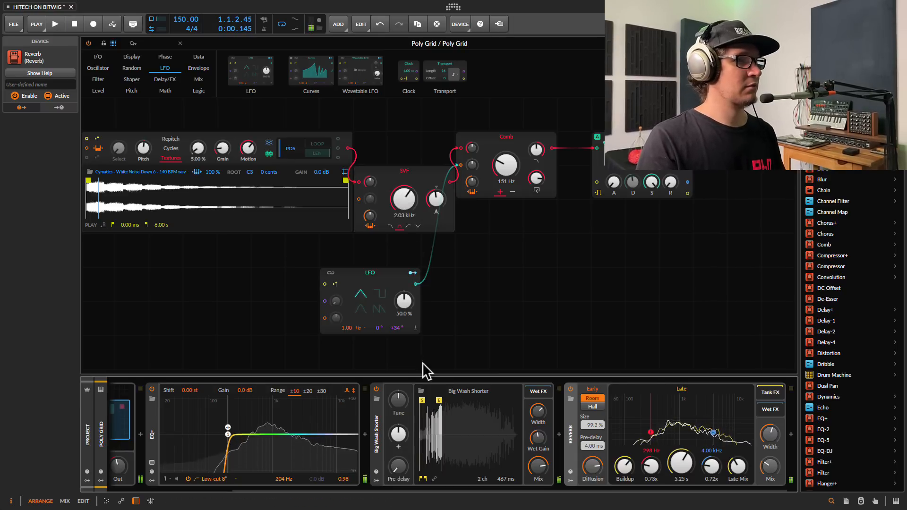
# - Try the Big Wash Longer impulse in the Convolution, replace it with Buzz Saw 02, and start playback
pyautogui.click(466, 398)
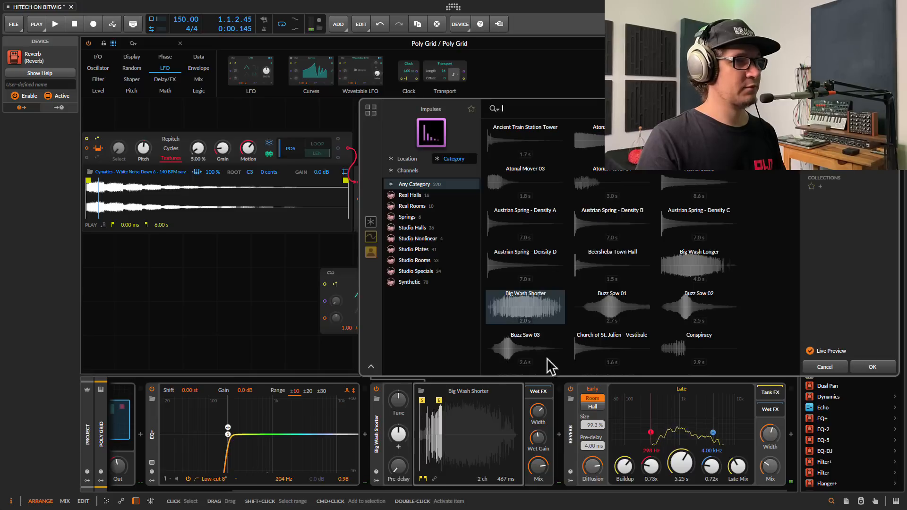
pyautogui.click(701, 272)
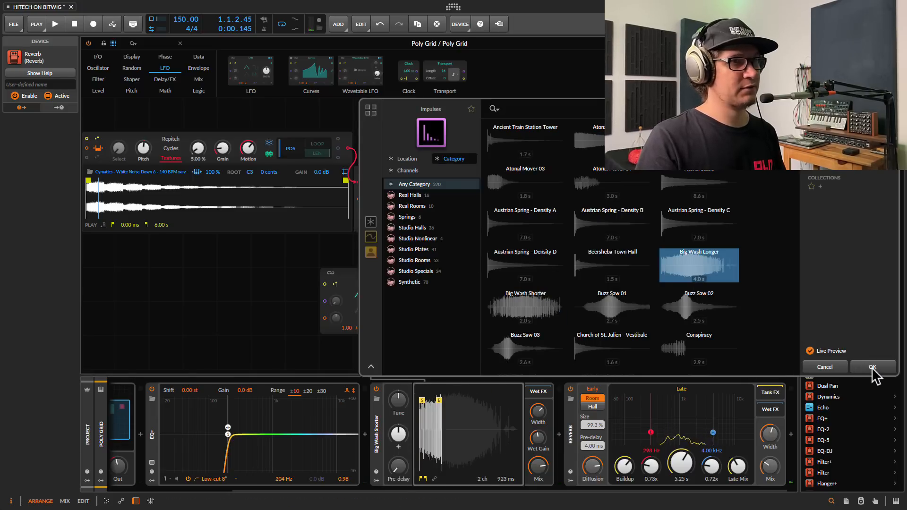
pyautogui.click(722, 317)
pyautogui.click(861, 369)
pyautogui.press('space')
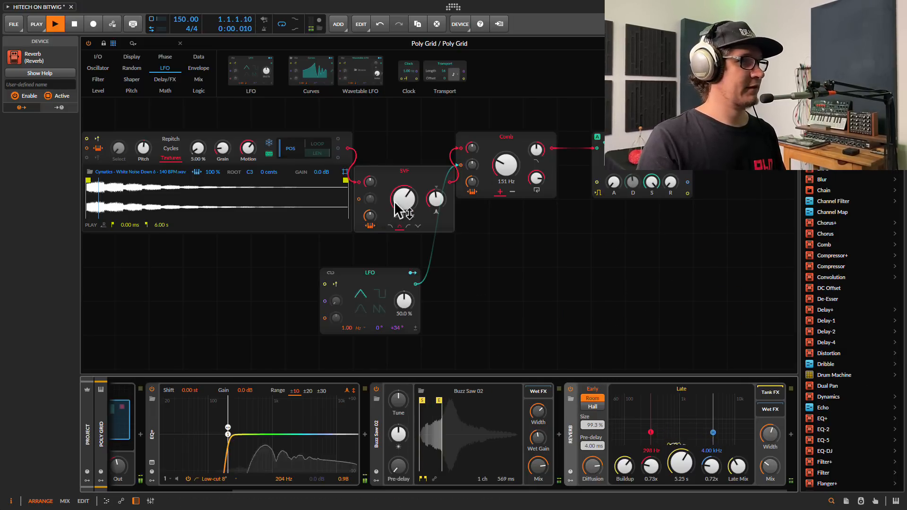
# - Extend the Buzz Saw 02 impulse to end at 1.115 s and sweep the SVF cutoff during playback, ending at 19.4 Hz
pyautogui.moveTo(441, 399); pyautogui.dragTo(463, 402)
pyautogui.press('space')
pyautogui.moveTo(405, 208); pyautogui.dragTo(404, 198)
pyautogui.press('space')
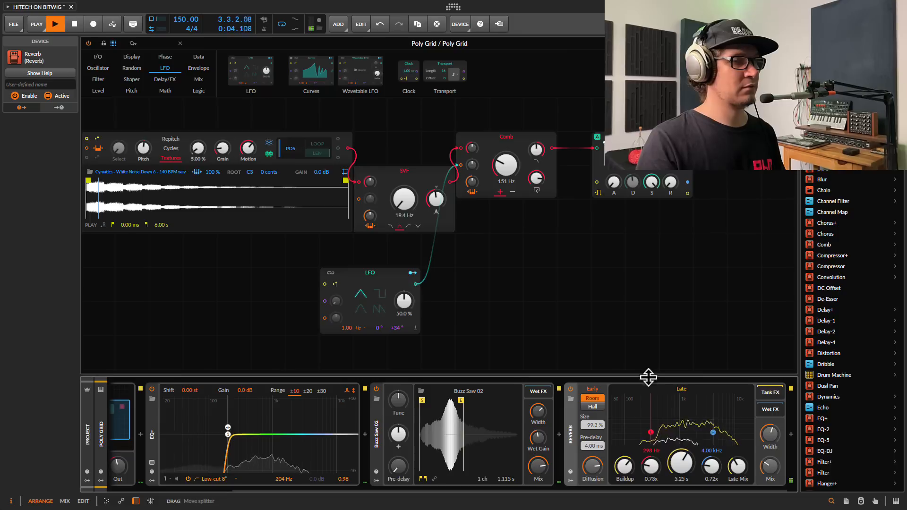
# - Set the Reverb's crossover frequencies to 212 Hz and 1.62 kHz and insert a Filter device in its Wet FX chain
pyautogui.press('space')
pyautogui.moveTo(712, 433); pyautogui.dragTo(642, 432)
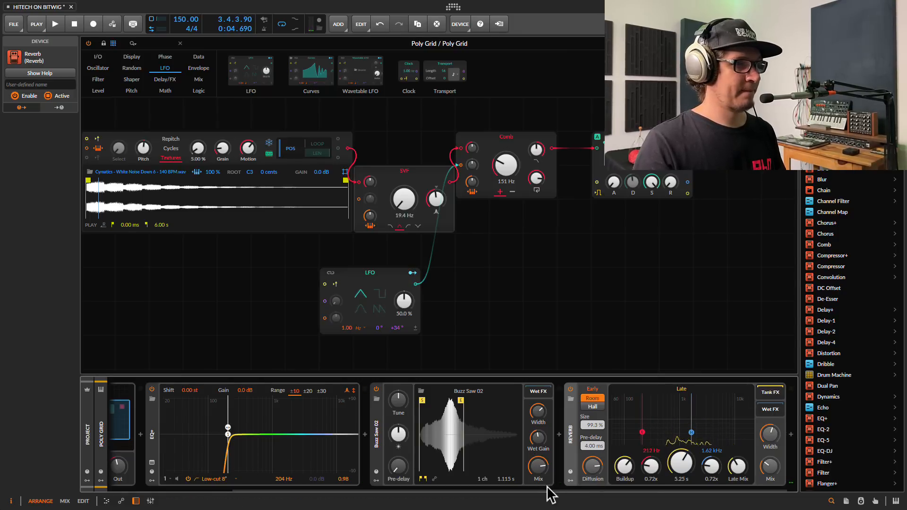
pyautogui.moveTo(545, 490); pyautogui.dragTo(698, 489)
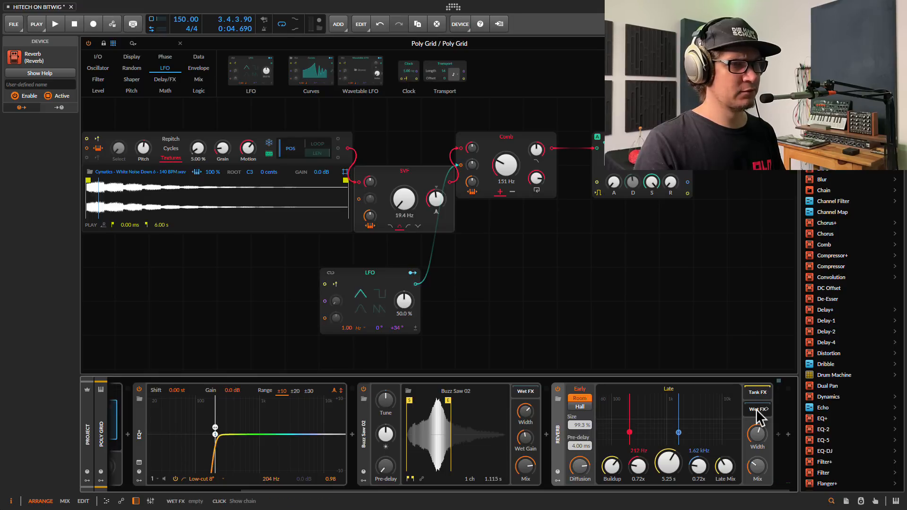
pyautogui.click(778, 435)
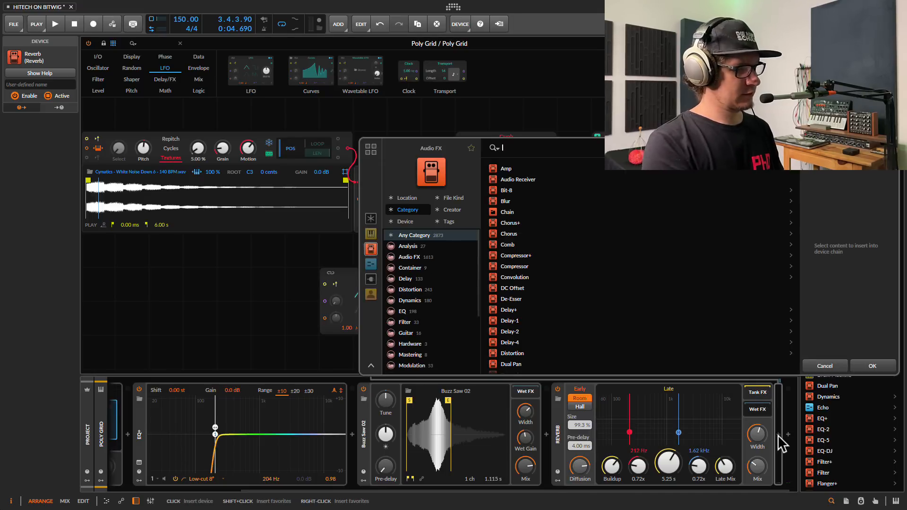
pyautogui.write('fil')
pyautogui.click(508, 180)
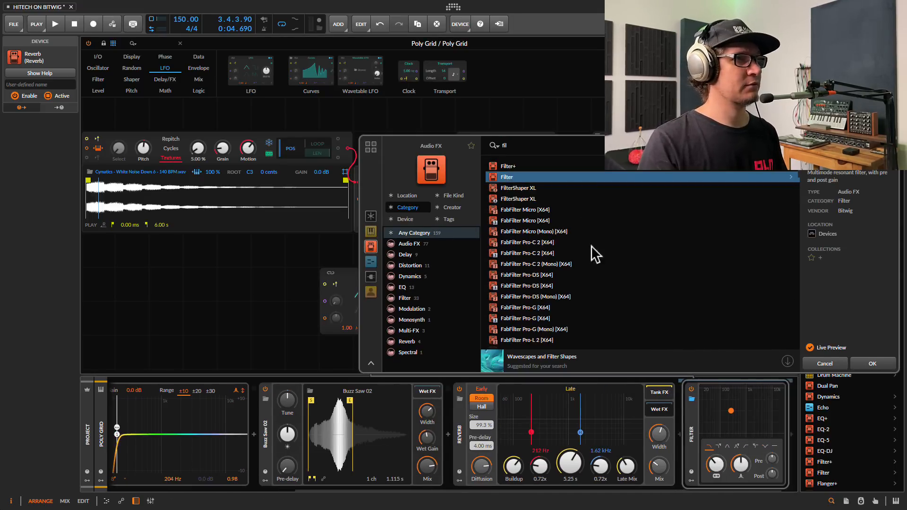
pyautogui.click(872, 363)
# - Set the Filter to 3.77 kHz with 40.6 % resonance during playback, and undo a trial sweep of the SVF cutoff
pyautogui.press('space')
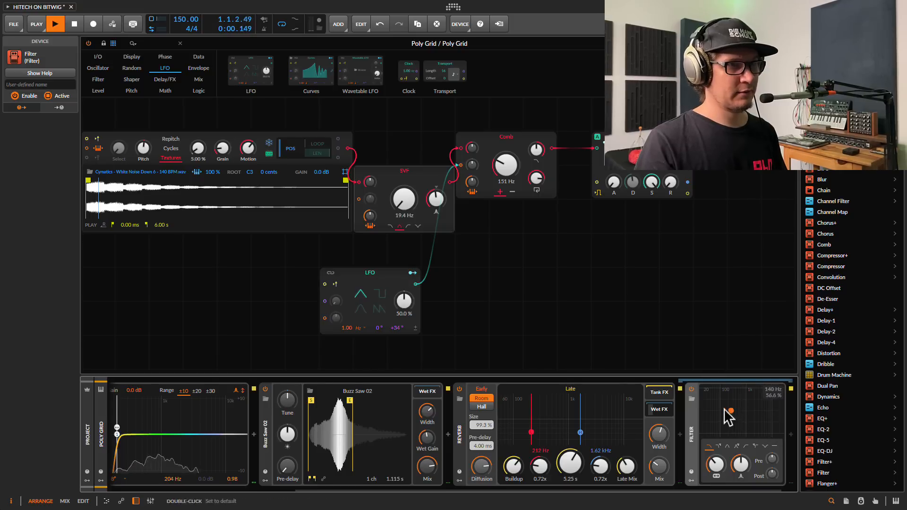
pyautogui.moveTo(731, 411); pyautogui.dragTo(761, 415)
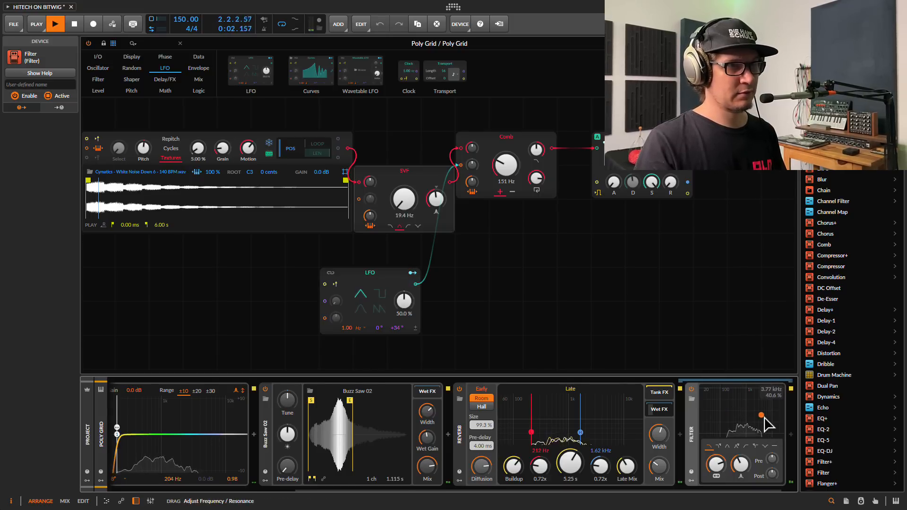
pyautogui.moveTo(401, 210); pyautogui.dragTo(400, 199)
pyautogui.hotkey('ctrl', 'z')
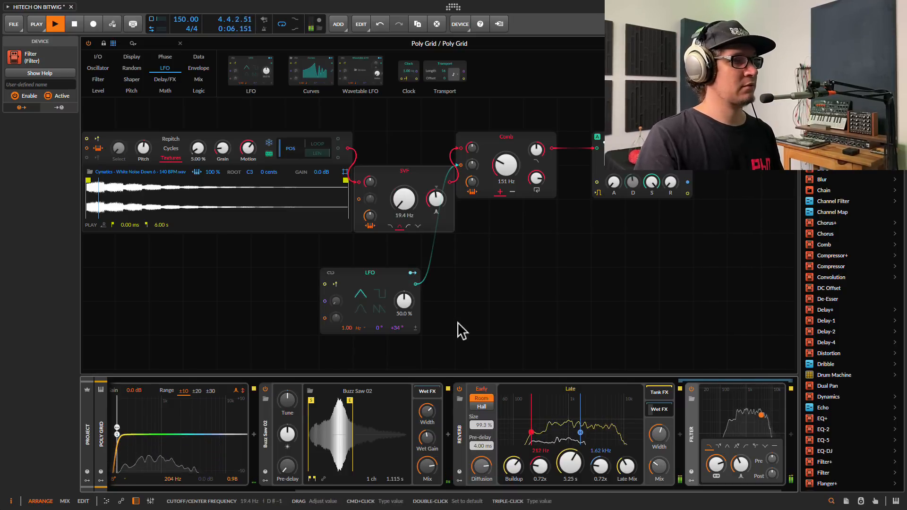
# - Set the Reverb's late decay time to 5.89 s and audition the patch in playback
pyautogui.moveTo(573, 484); pyautogui.dragTo(570, 470)
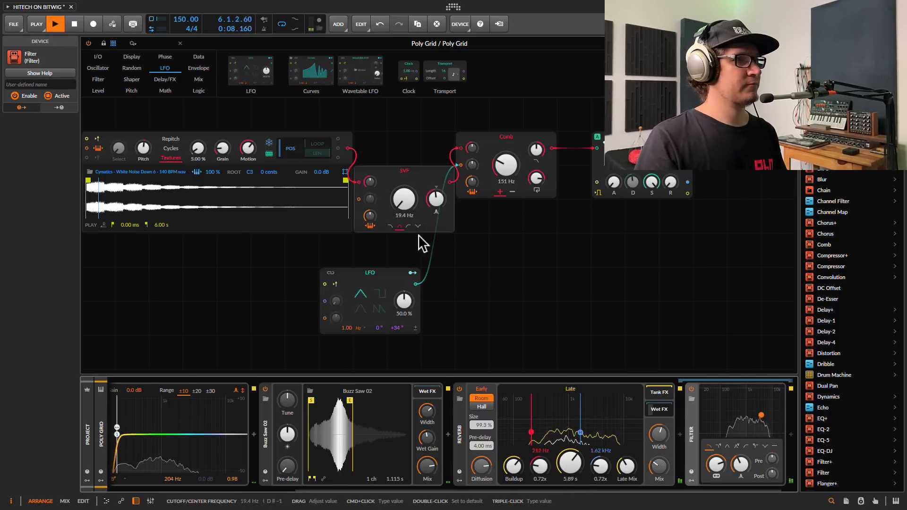
pyautogui.press('space')
pyautogui.press('space')
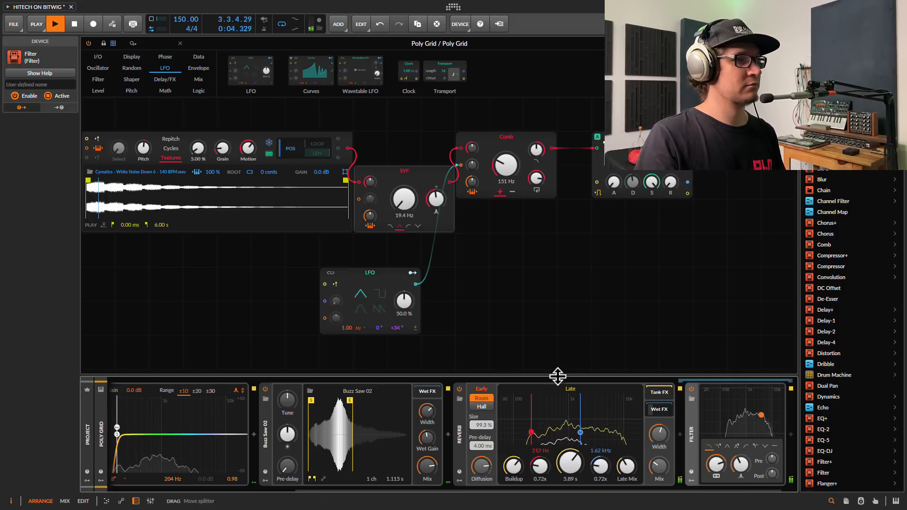
pyautogui.press('space')
# - Move the Buzz Saw 02 impulse's start inward so its length is 814 ms, and audition it
pyautogui.moveTo(312, 402); pyautogui.dragTo(325, 407)
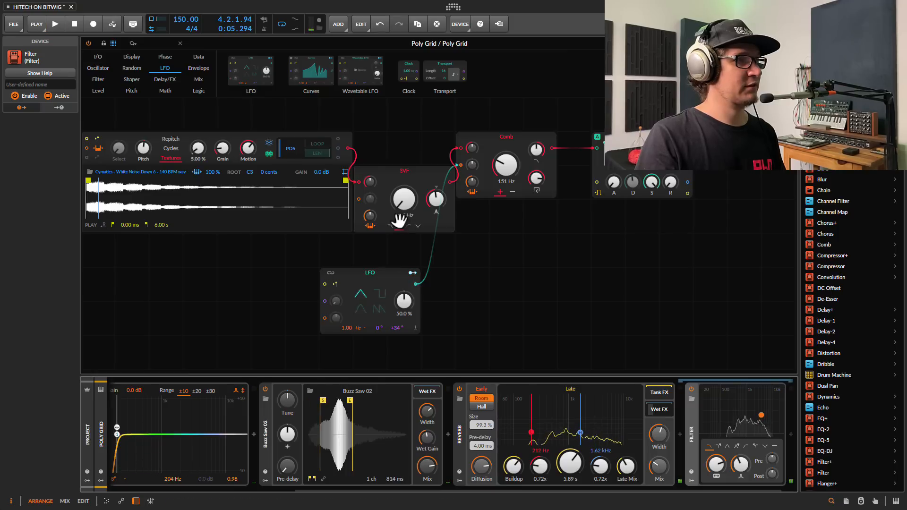
pyautogui.press('space')
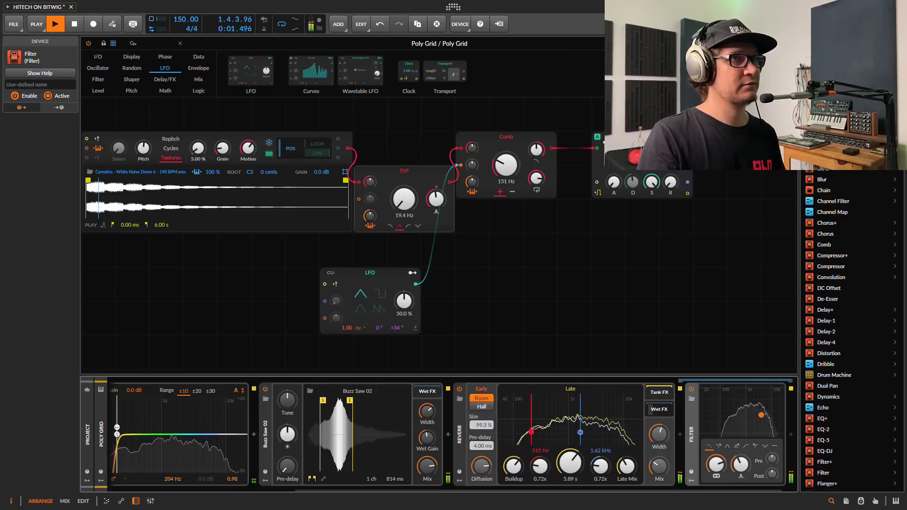
pyautogui.press('space')
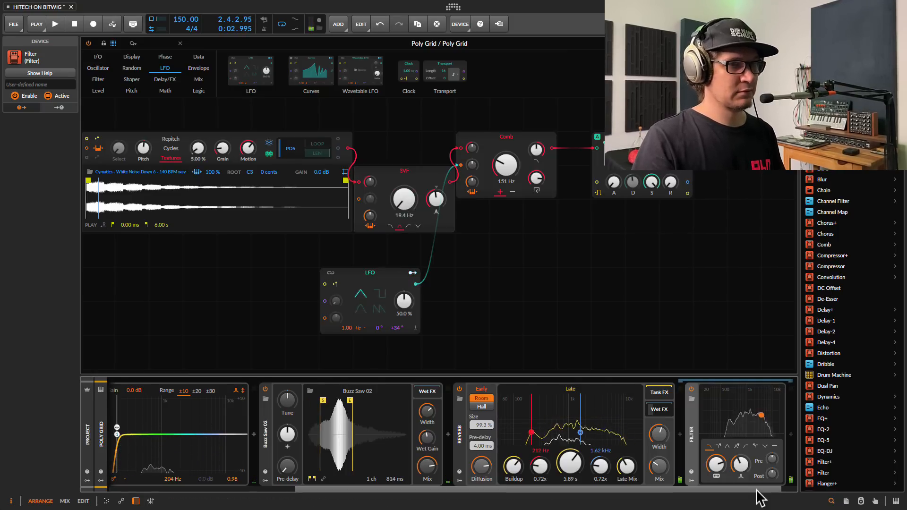
# - Adjust the output level of the Poly Grid device and close the Grid editor to show the arrangement
pyautogui.moveTo(759, 496); pyautogui.dragTo(331, 491)
pyautogui.moveTo(261, 480); pyautogui.dragTo(277, 460)
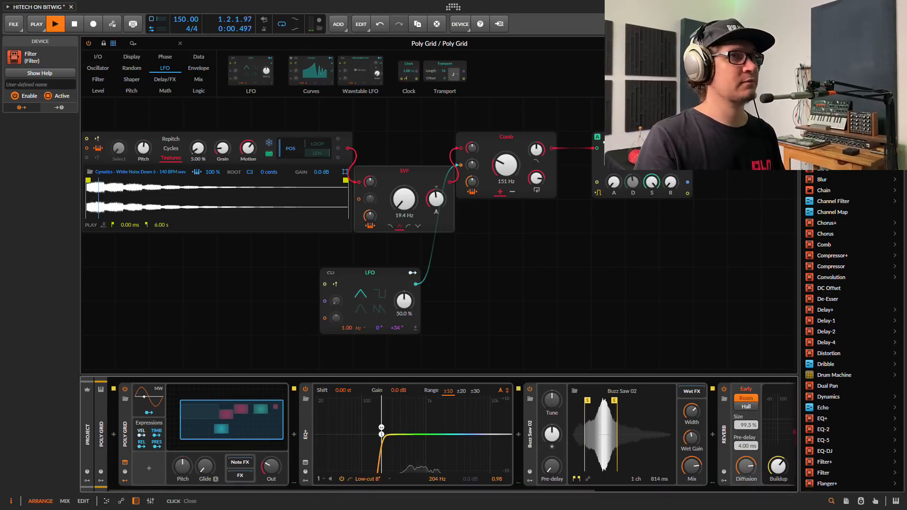
pyautogui.click(791, 43)
pyautogui.press('space')
pyautogui.click(155, 206)
pyautogui.scroll(-1, 273, 204)
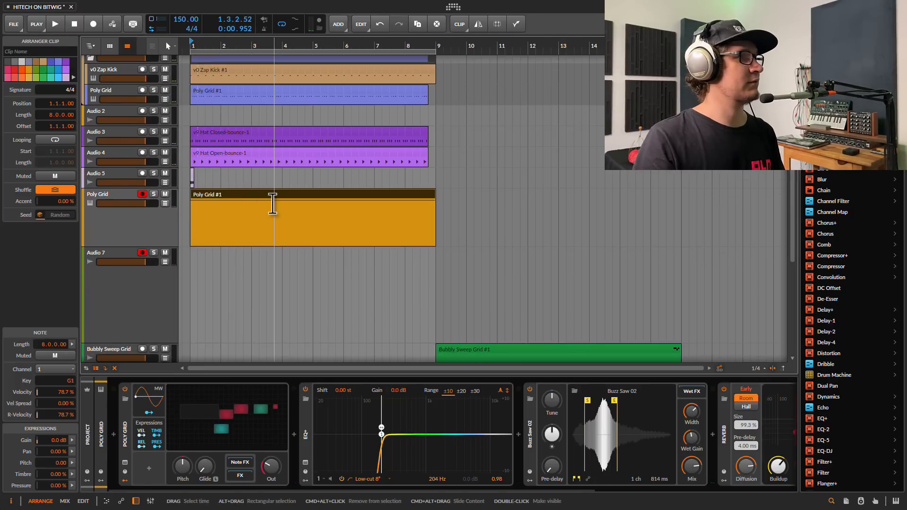
# - Reopen the Poly Grid editor and sweep the SVF cutoff during playback, ending at 19.4 Hz
pyautogui.press('space')
pyautogui.click(120, 235)
pyautogui.click(212, 409)
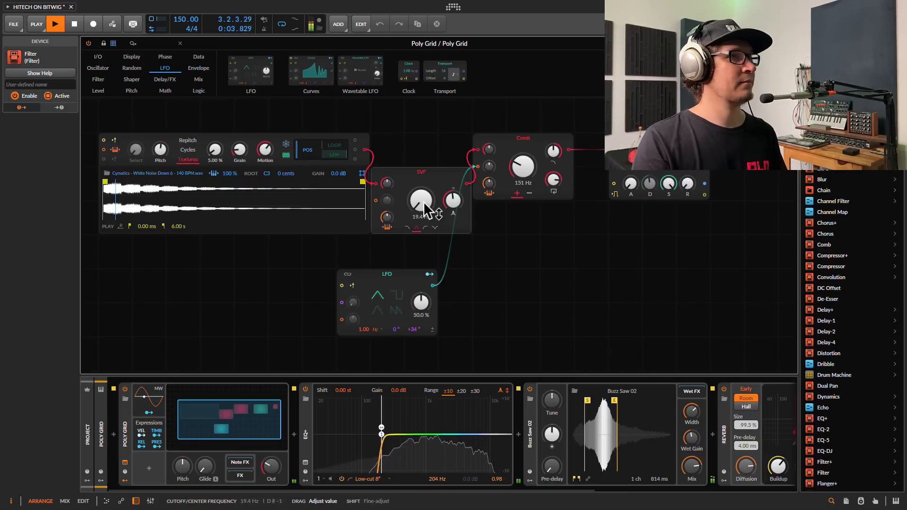
pyautogui.moveTo(425, 208); pyautogui.dragTo(411, 247)
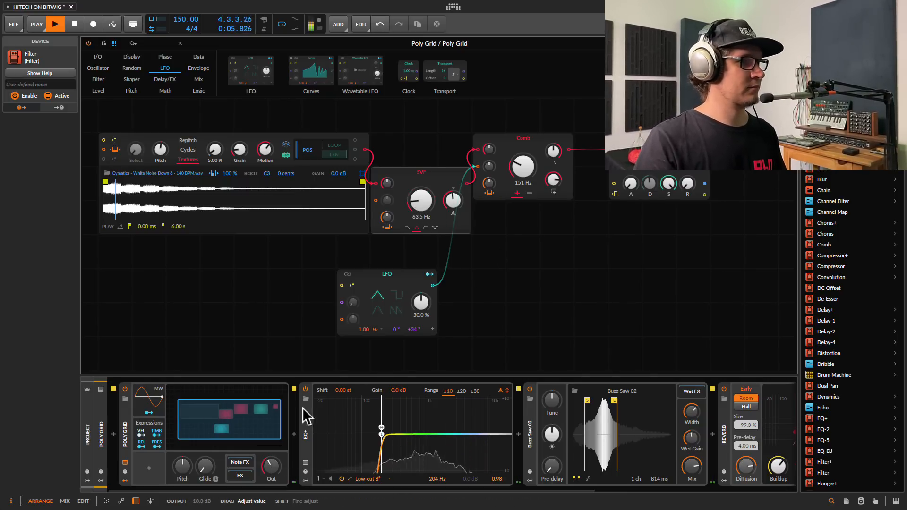
pyautogui.moveTo(418, 207); pyautogui.dragTo(423, 213)
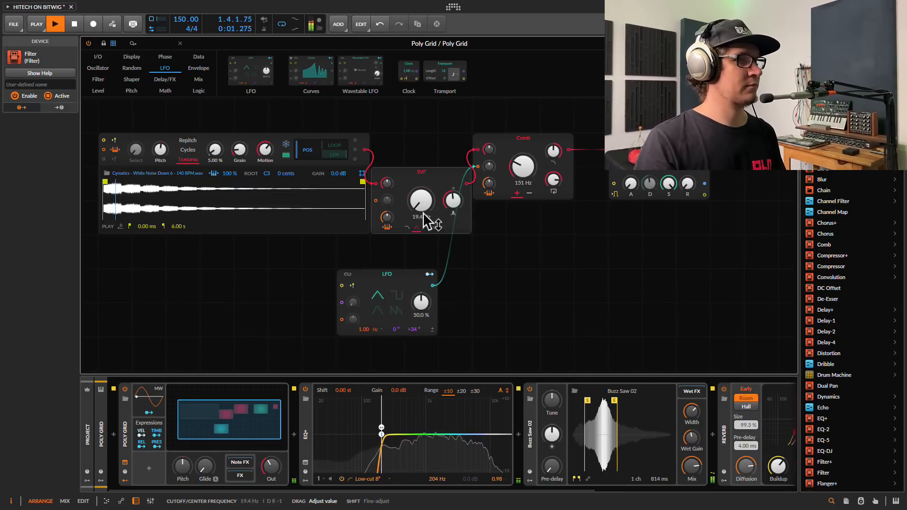
# - Replace the Convolution impulse with Beersheba Town Hall, start it at its very beginning, and audition it with an SVF cutoff sweep
pyautogui.click(623, 391)
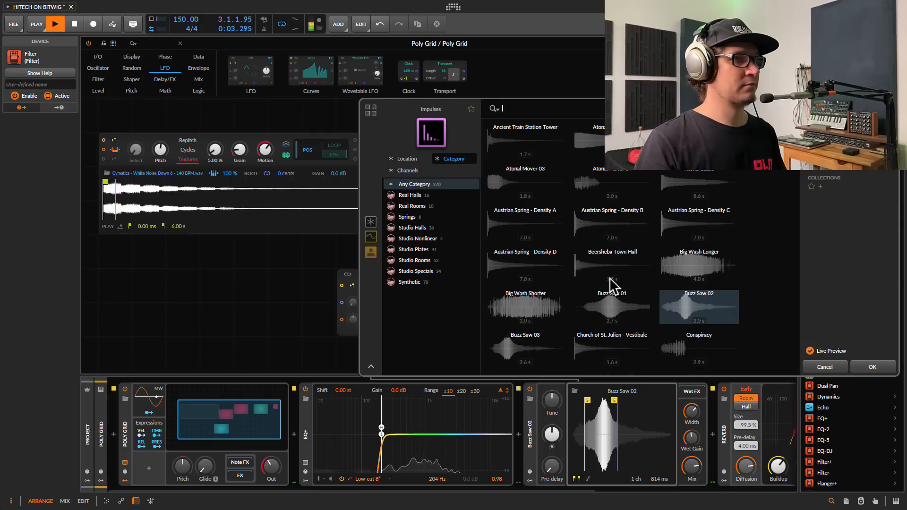
pyautogui.click(607, 269)
pyautogui.click(865, 367)
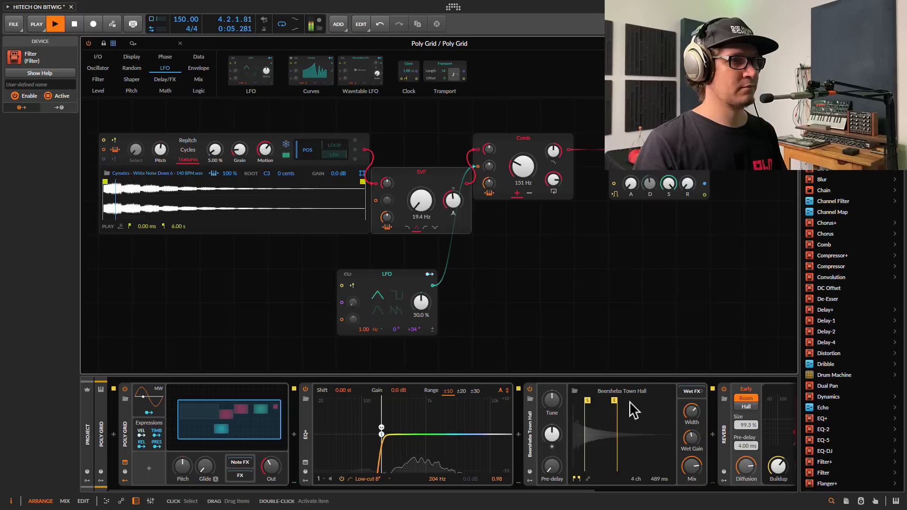
pyautogui.moveTo(588, 405); pyautogui.dragTo(576, 405)
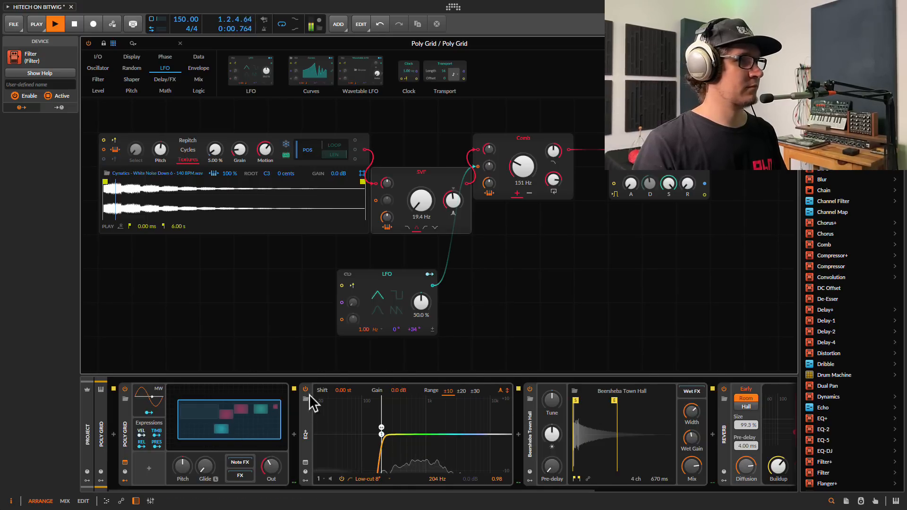
pyautogui.moveTo(424, 203); pyautogui.dragTo(424, 199)
pyautogui.press('space')
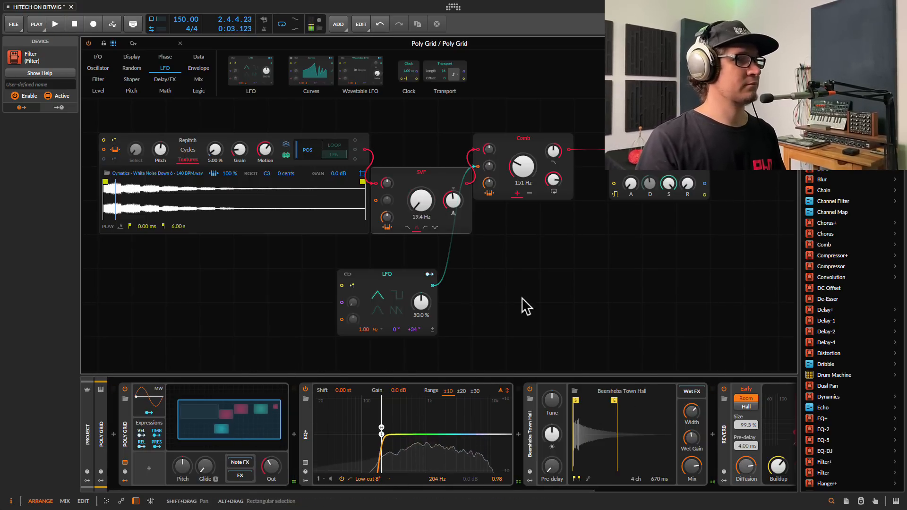
# - Insert a Saturator between the EQ+ and the Convolution
pyautogui.click(518, 435)
pyautogui.write('sa')
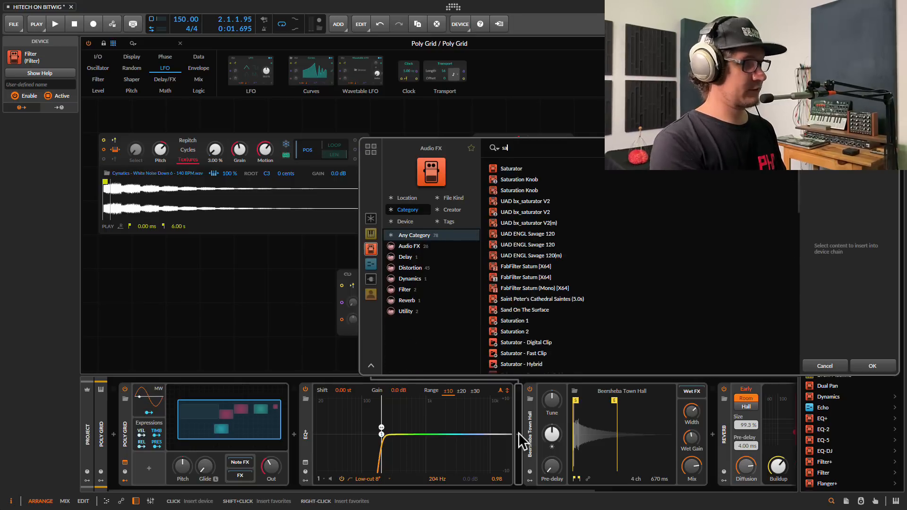
pyautogui.click(513, 169)
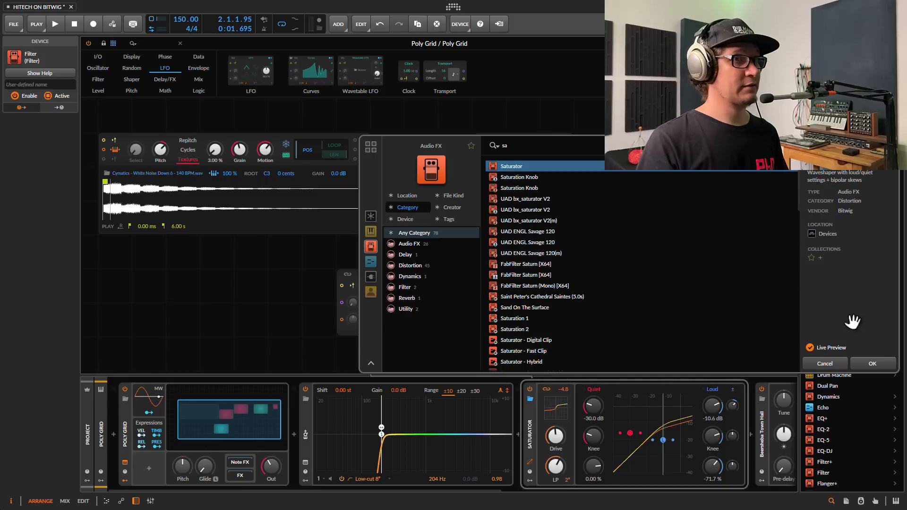
pyautogui.click(873, 364)
# - Raise the Saturator's Drive and sweep the SVF cutoff during playback, ending at 19.4 Hz
pyautogui.press('space')
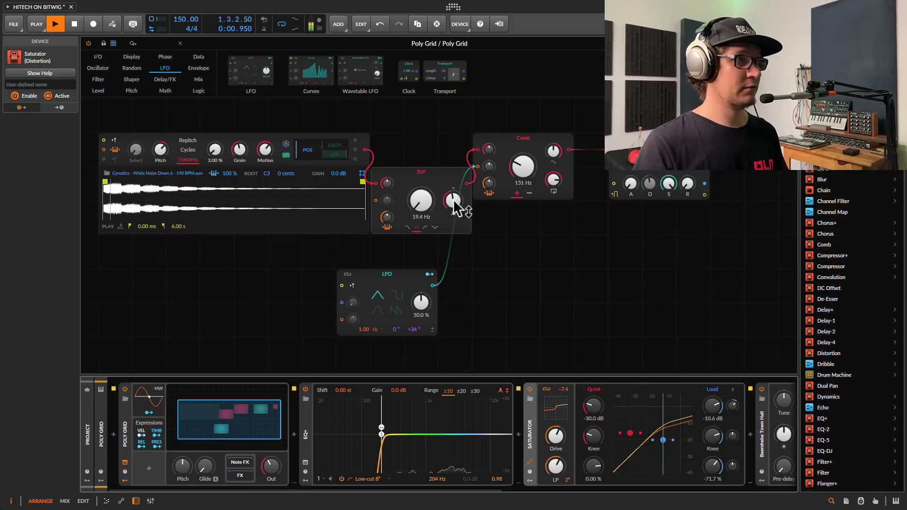
pyautogui.moveTo(423, 212); pyautogui.dragTo(424, 214)
pyautogui.press('space')
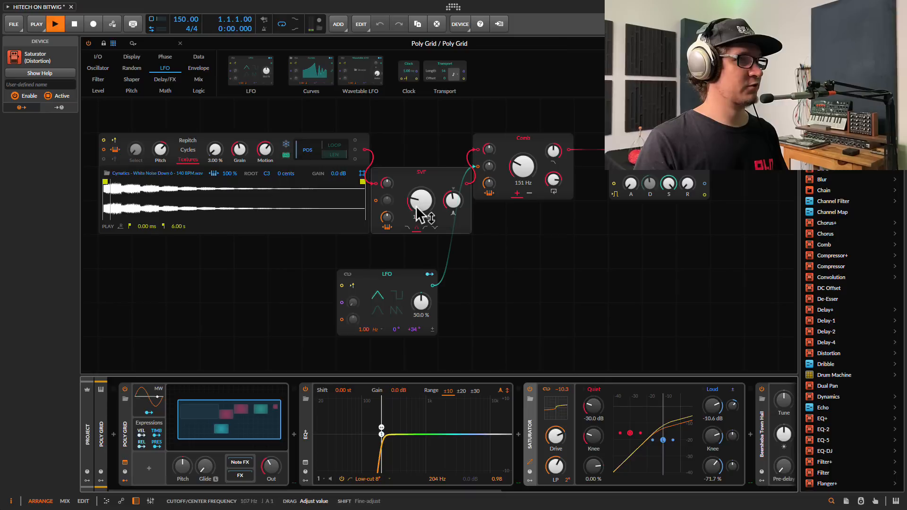
pyautogui.press('space')
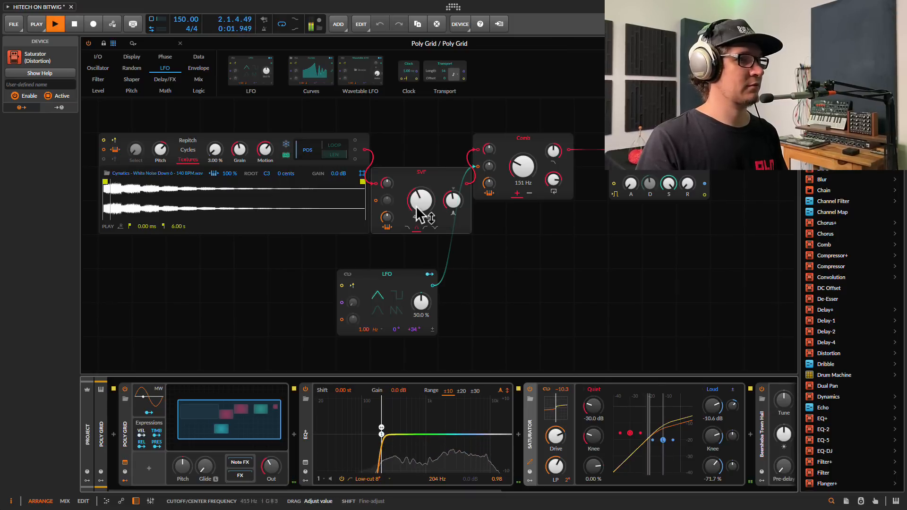
pyautogui.press('space')
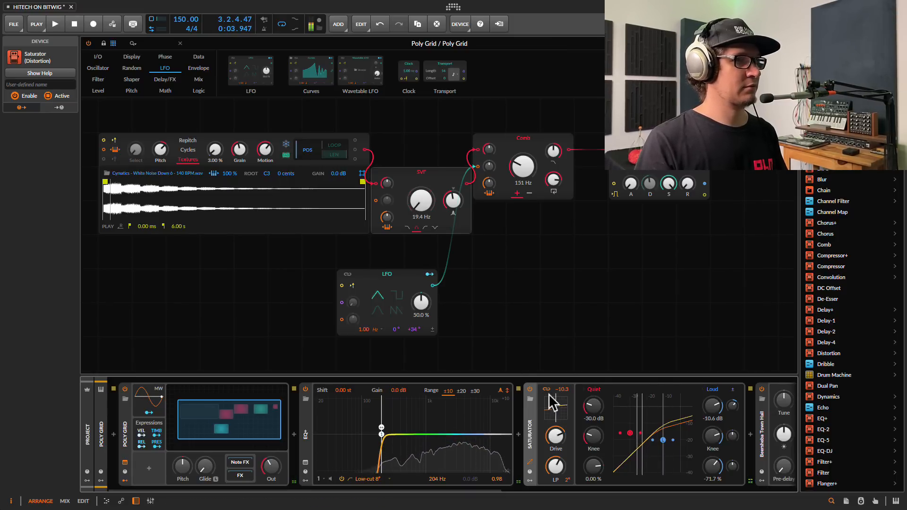
# - Move the Saturator ahead of the EQ+ and raise its Drive slightly while sweeping the SVF cutoff in playback
pyautogui.moveTo(550, 396); pyautogui.dragTo(295, 431)
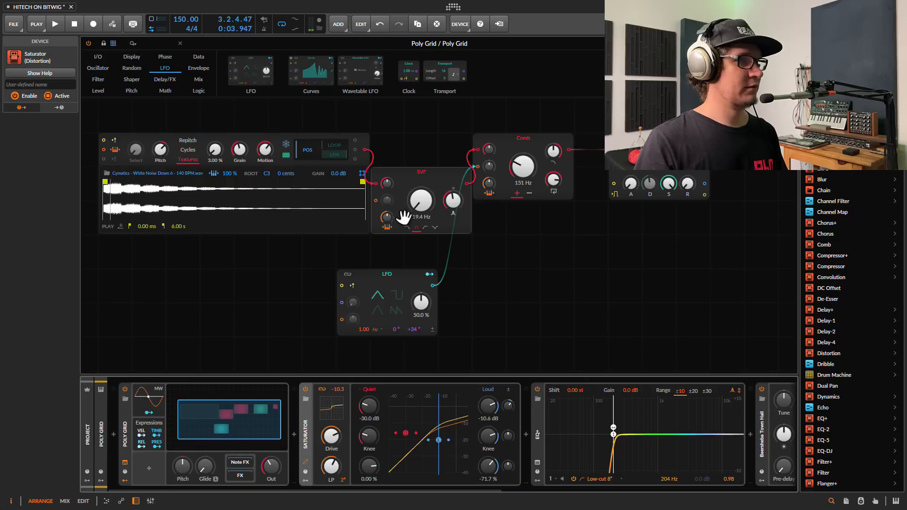
pyautogui.press('space')
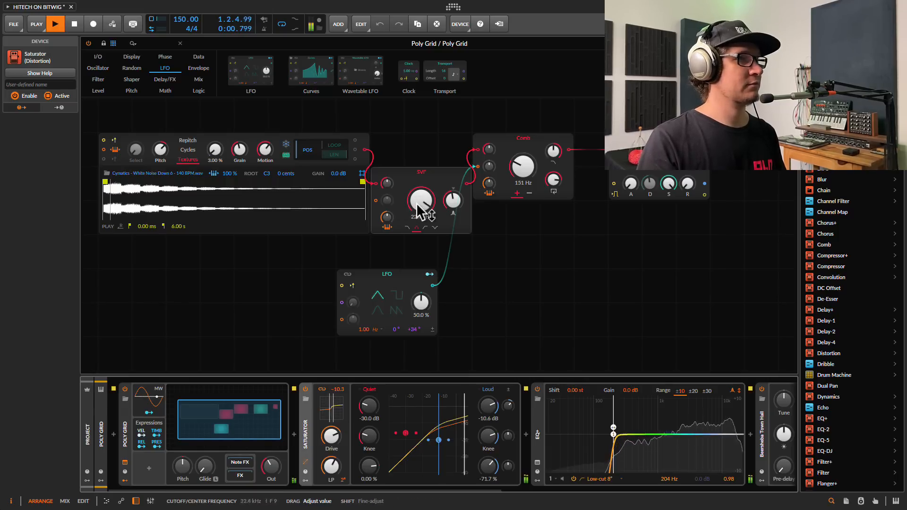
pyautogui.moveTo(331, 444); pyautogui.dragTo(331, 439)
pyautogui.moveTo(417, 212)
pyautogui.mouseDown()
pyautogui.moveTo(418, 203)
pyautogui.moveTo(431, 215)
pyautogui.mouseUp()
pyautogui.press('space')
pyautogui.press('space')
pyautogui.press('space')
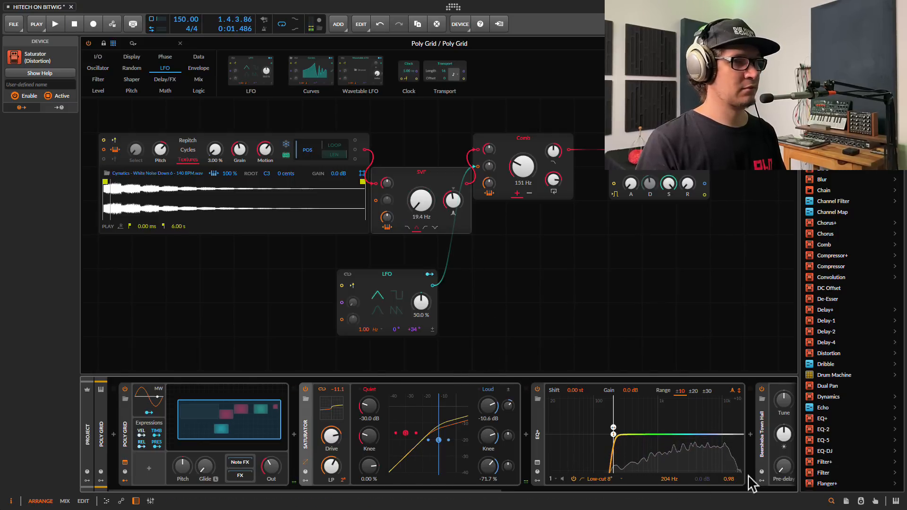
# - Collapse the EQ+ and Saturator devices in the chain
pyautogui.click(537, 428)
pyautogui.doubleClick(537, 429)
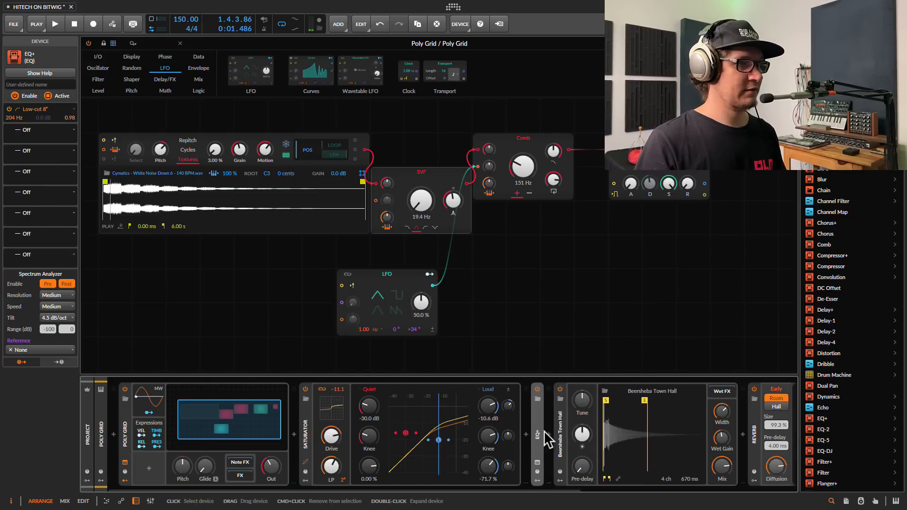
pyautogui.doubleClick(307, 428)
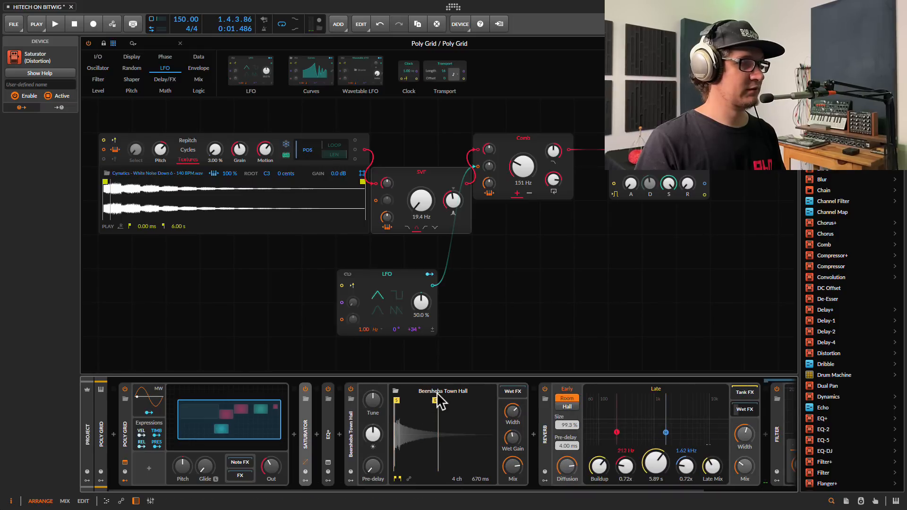
# - Replace the Convolution impulse with Buzz Saw 01, extend its end for a 2.290 s length, and audition it
pyautogui.click(438, 395)
pyautogui.scroll(-1, 567, 293)
pyautogui.click(593, 302)
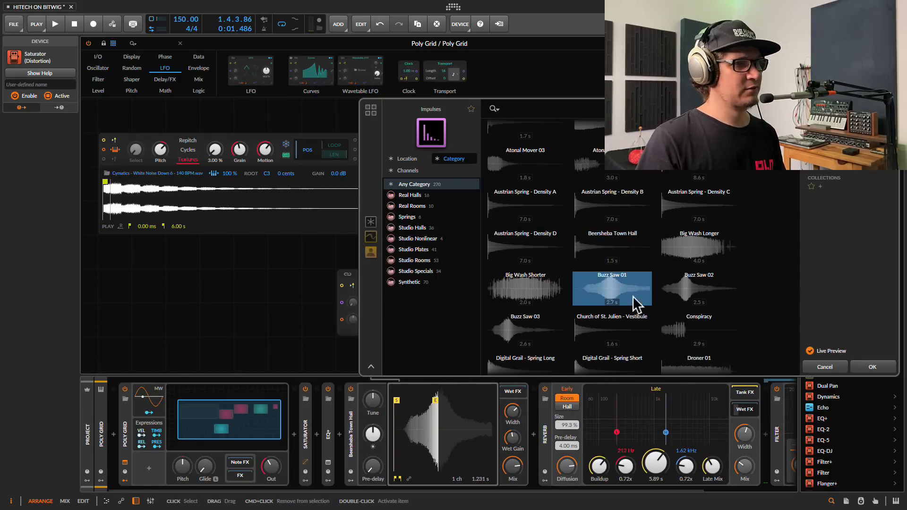
pyautogui.click(867, 367)
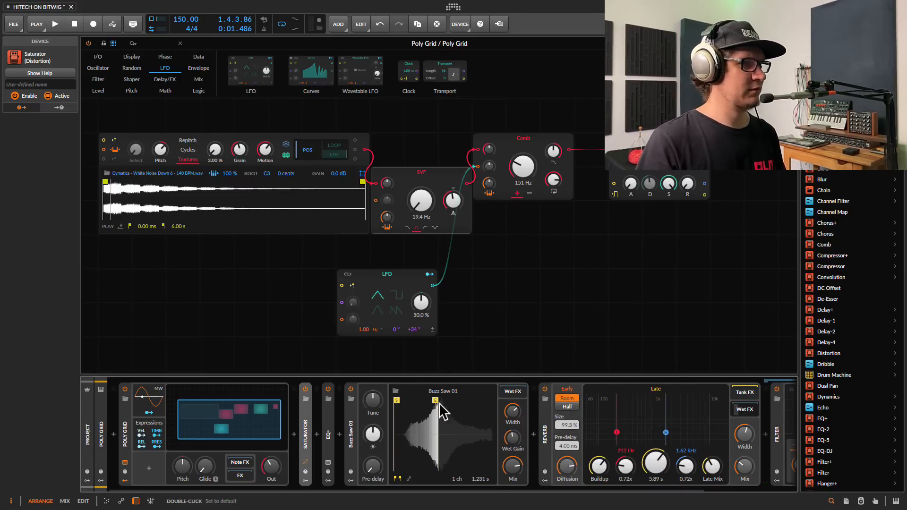
pyautogui.moveTo(439, 403); pyautogui.dragTo(474, 401)
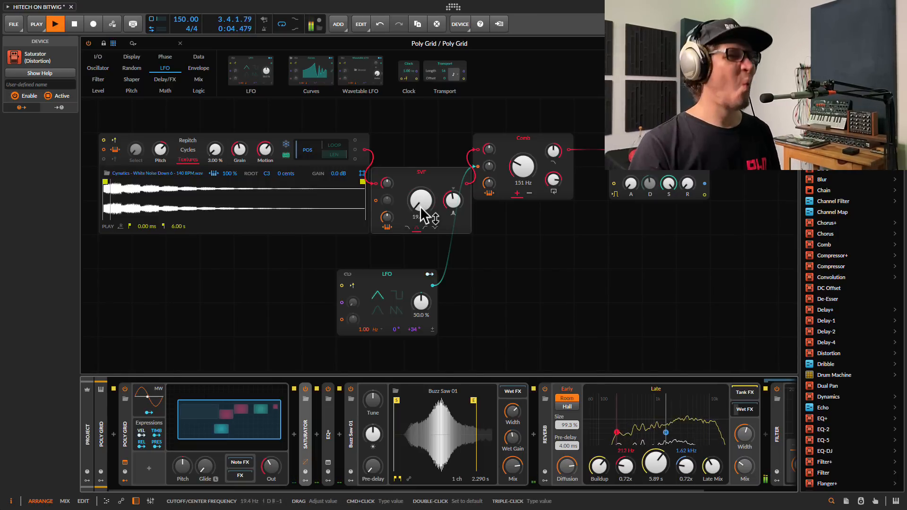
pyautogui.press('space')
# - Close the Grid editor, disarm the orange Poly Grid track, and enable recording with Audio 7 still armed
pyautogui.click(791, 43)
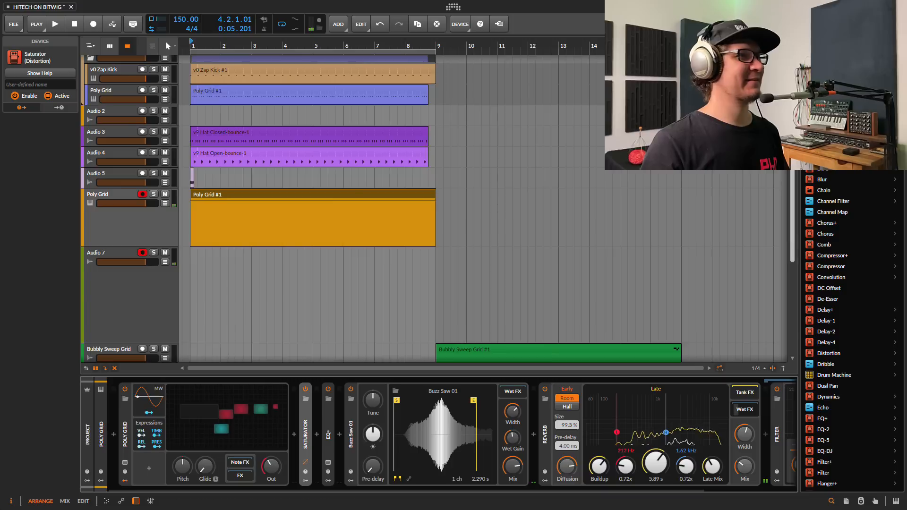
pyautogui.click(141, 194)
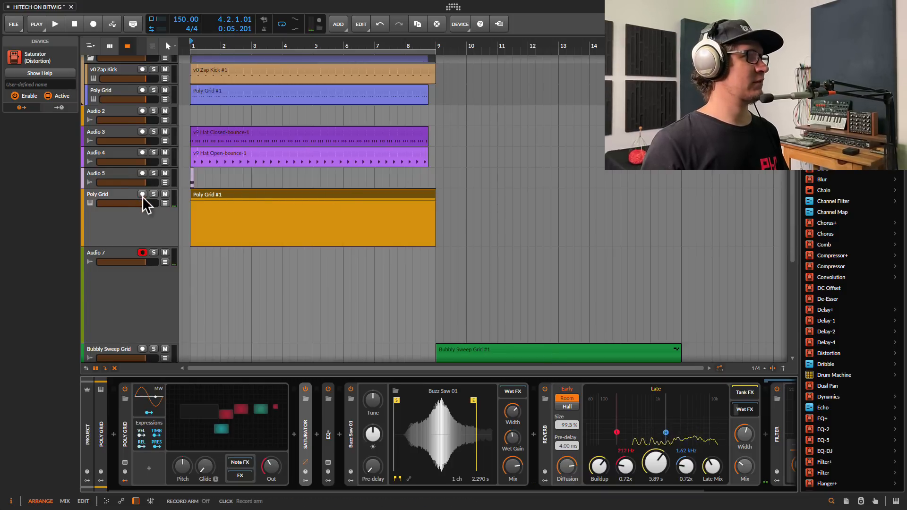
pyautogui.click(97, 23)
pyautogui.click(114, 24)
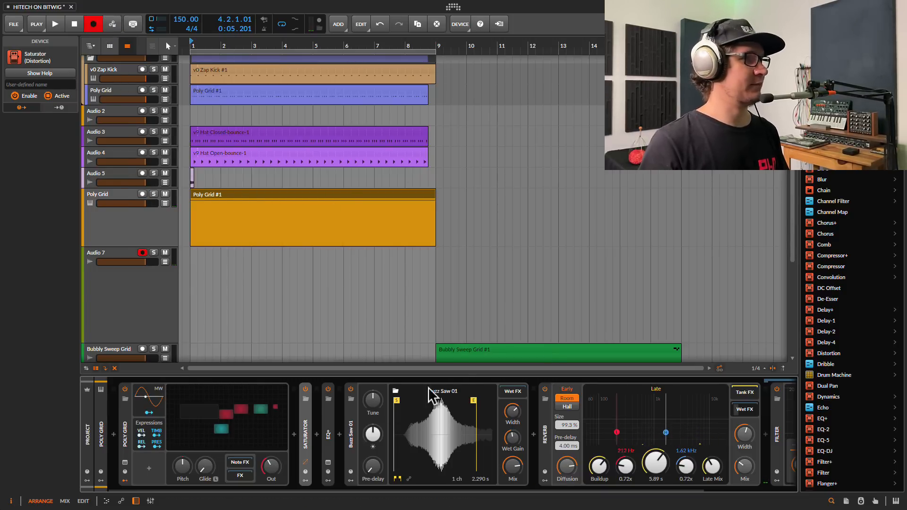
# - Reopen the Poly Grid editor, start the recording pass, and sweep the SVF cutoff, ending at 19.4 Hz
pyautogui.click(251, 421)
pyautogui.press('space')
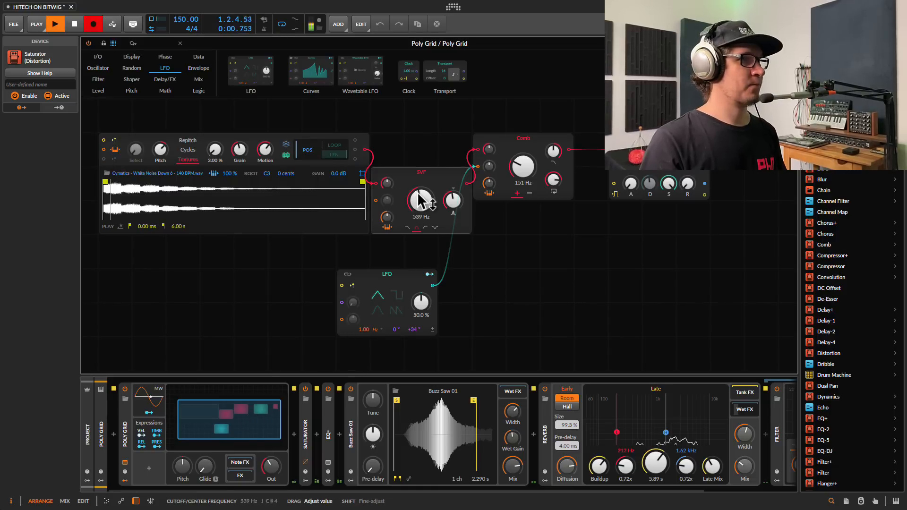
pyautogui.moveTo(419, 199); pyautogui.dragTo(418, 199)
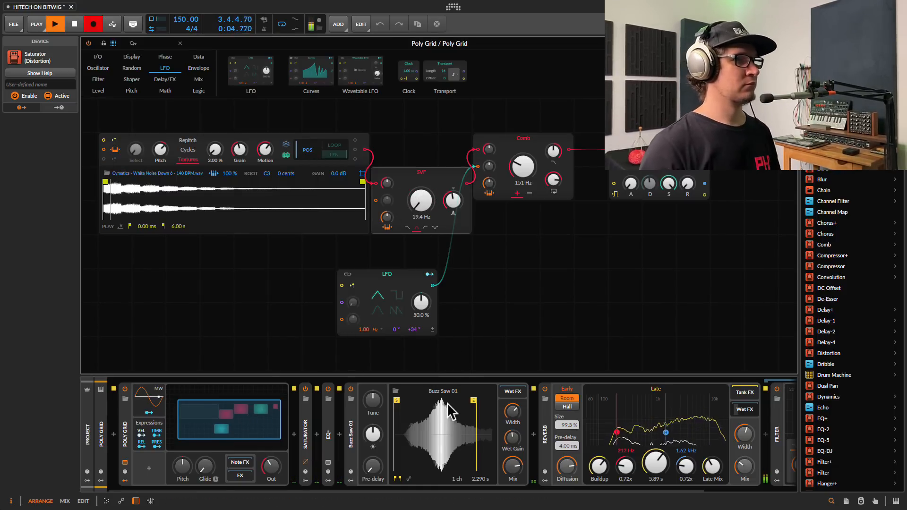
# - Switch the Convolution impulse to Conspiracy while the recording is running
pyautogui.click(450, 391)
pyautogui.click(691, 360)
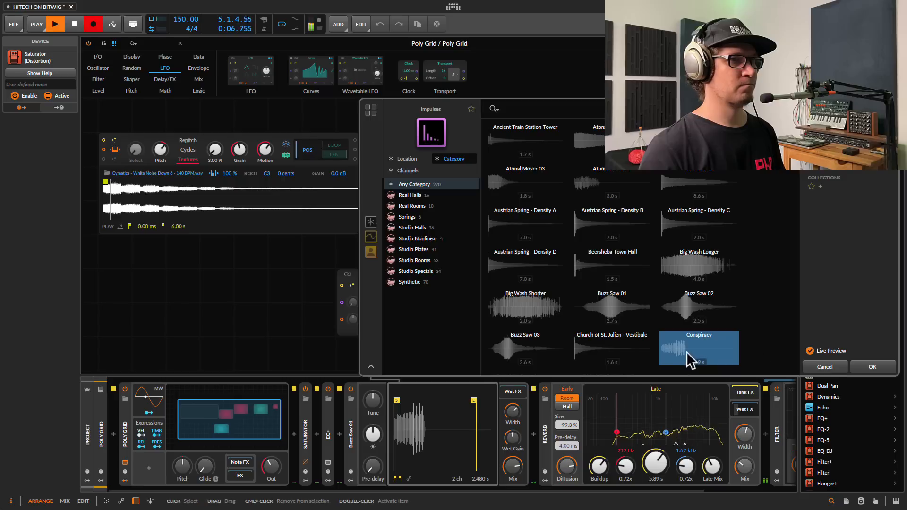
pyautogui.click(872, 367)
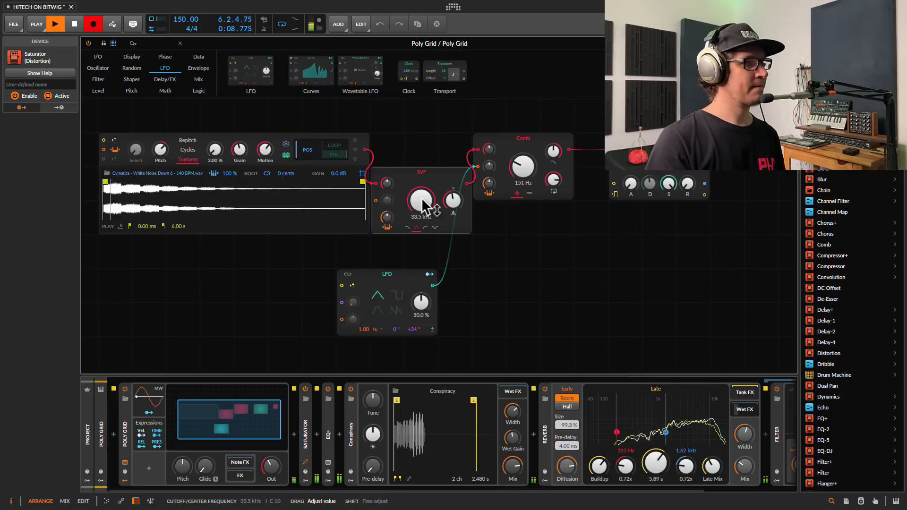
# - Sweep the SVF cutoff down to 19.4 Hz and switch the Convolution impulse to Freqplex Rhythm 03 while recording
pyautogui.moveTo(424, 204); pyautogui.dragTo(424, 218)
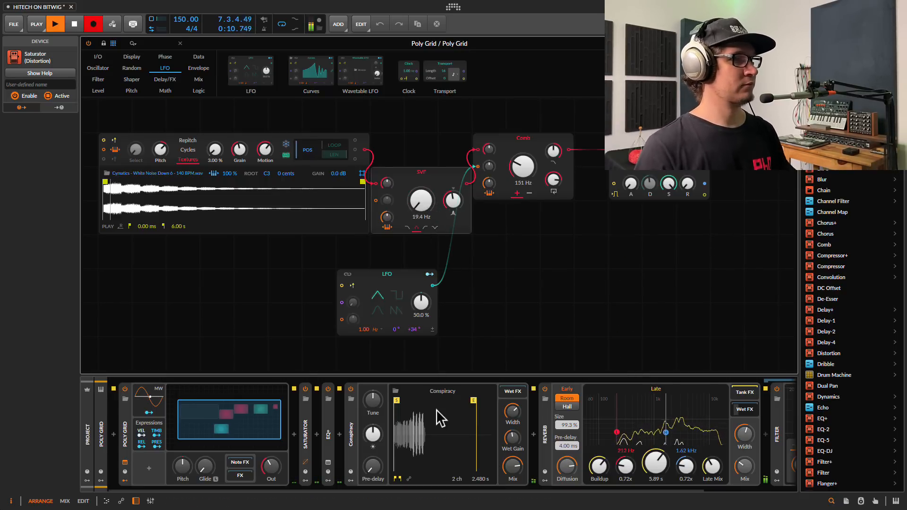
pyautogui.click(444, 396)
pyautogui.scroll(-3, 598, 328)
pyautogui.click(598, 331)
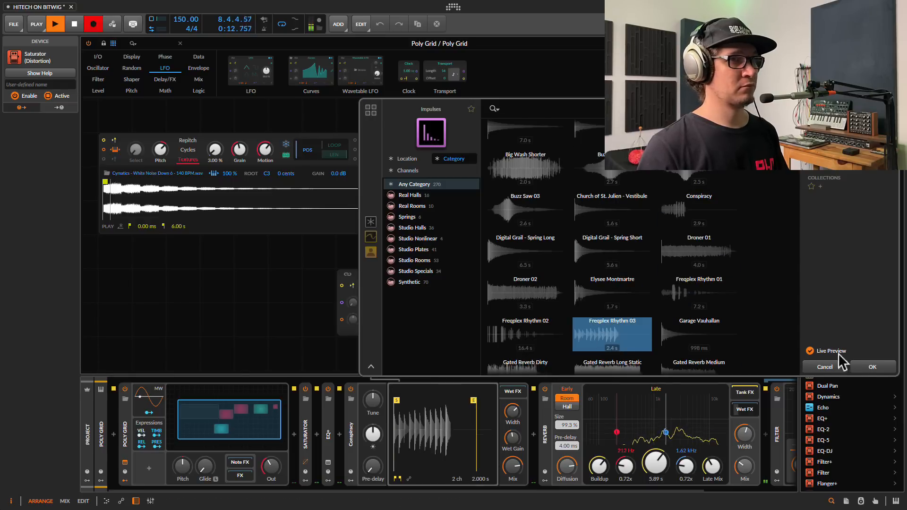
pyautogui.click(872, 368)
# - Lower the Comb frequency to 71.3 Hz and sweep the SVF cutoff, ending at 33.5 kHz
pyautogui.moveTo(434, 206); pyautogui.dragTo(436, 221)
pyautogui.moveTo(524, 168); pyautogui.dragTo(528, 178)
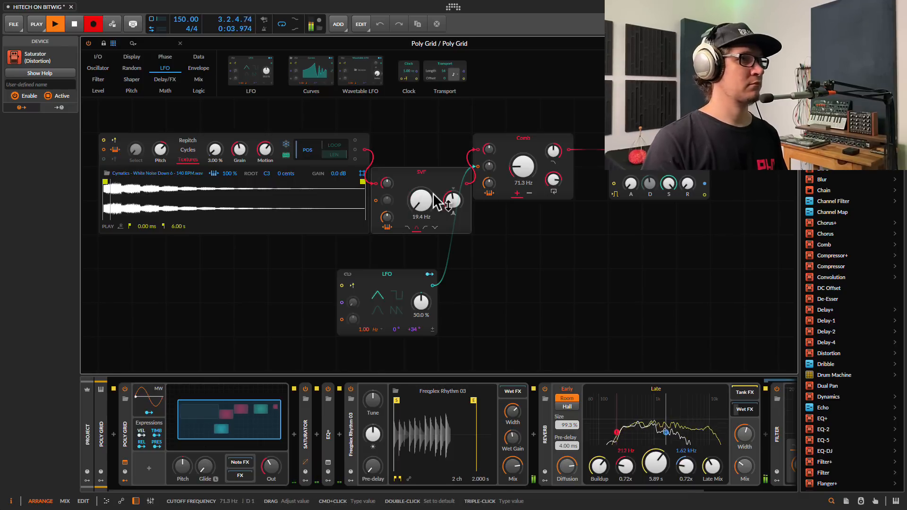
pyautogui.moveTo(421, 202); pyautogui.dragTo(418, 172)
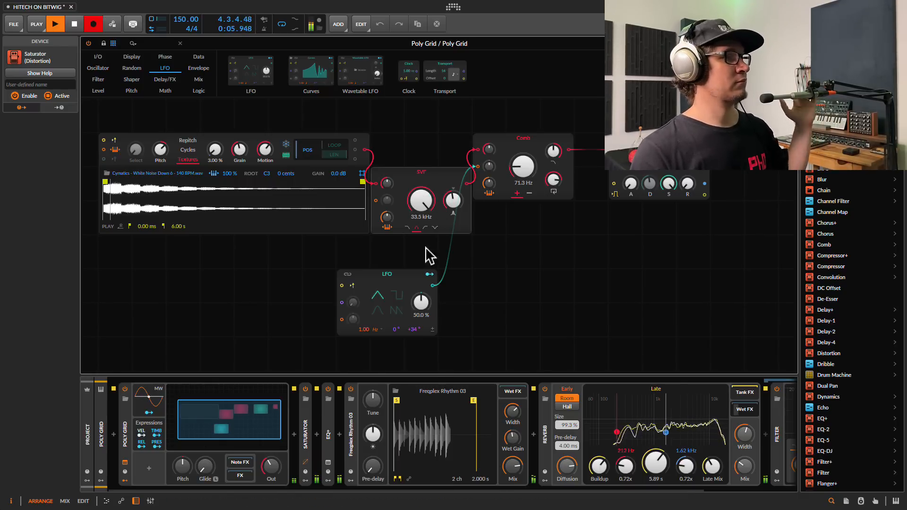
# - Switch the Convolution impulse to Elysee Montmartre during the recording
pyautogui.click(442, 387)
pyautogui.press('Up')
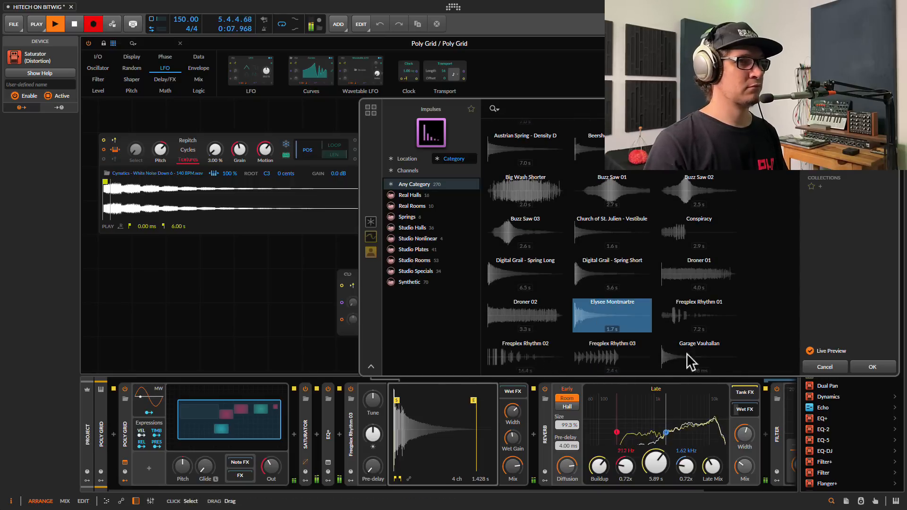
pyautogui.click(824, 371)
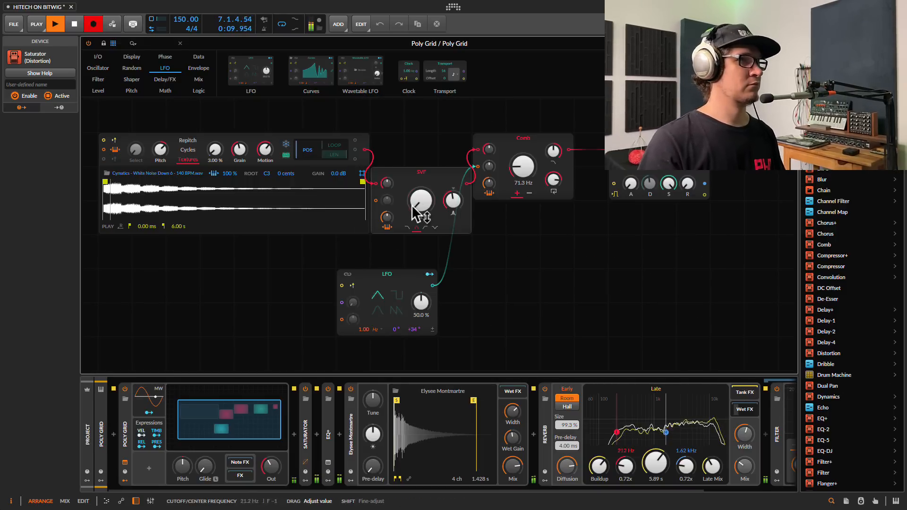
# - Set the Comb frequency to 84.8 Hz and the LFO rate to 0.85 Hz while sweeping the SVF cutoff down to 19.4 Hz
pyautogui.moveTo(523, 177)
pyautogui.mouseDown()
pyautogui.moveTo(523, 156)
pyautogui.moveTo(510, 181)
pyautogui.mouseUp()
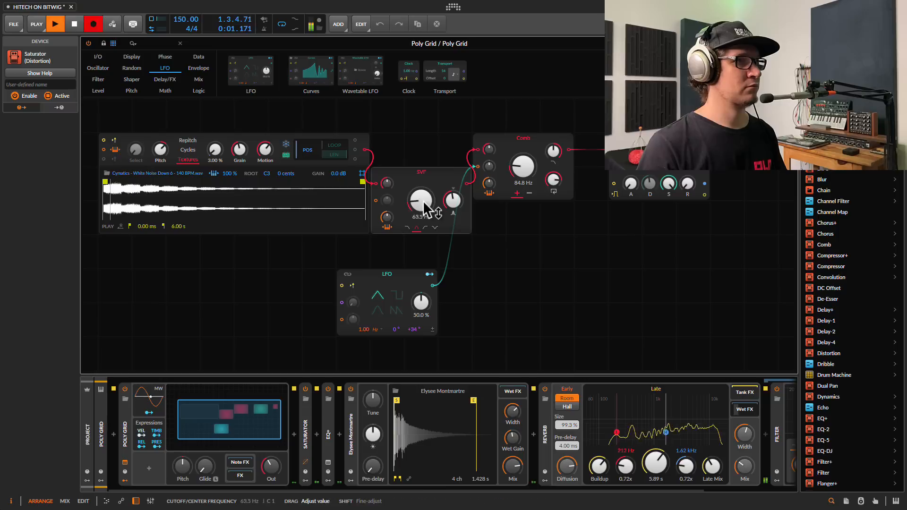
pyautogui.moveTo(424, 199); pyautogui.dragTo(419, 257)
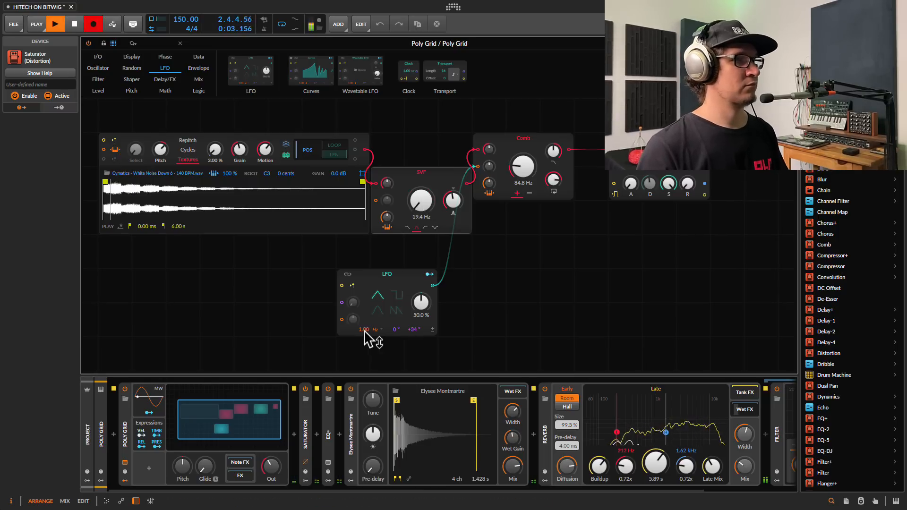
pyautogui.moveTo(364, 330); pyautogui.dragTo(364, 337)
pyautogui.moveTo(422, 211); pyautogui.dragTo(427, 227)
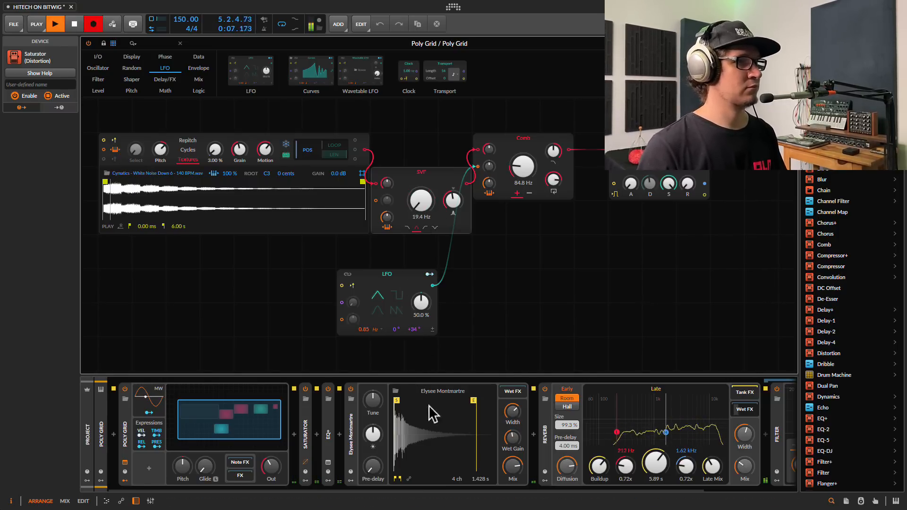
# - Filter the impulses to the Synthetic category and load Big Wash Shorter into the Convolution
pyautogui.click(441, 393)
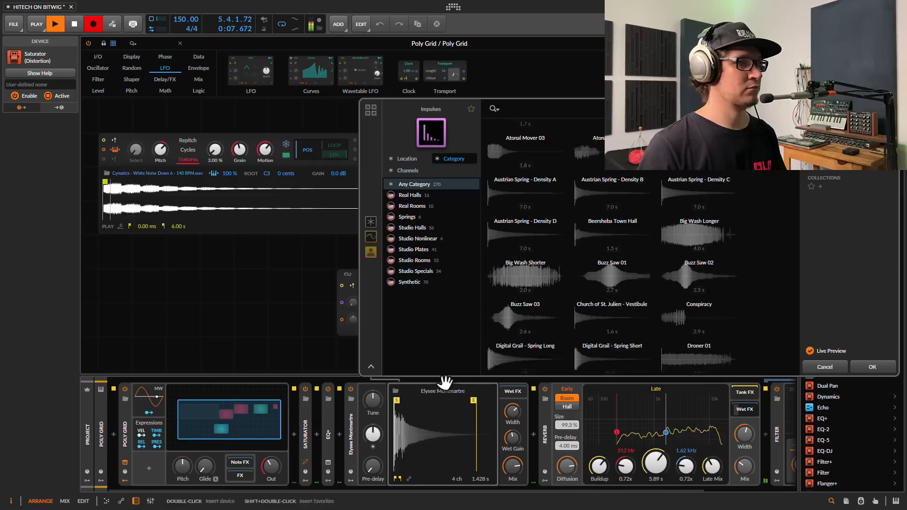
pyautogui.click(415, 282)
pyautogui.click(617, 239)
pyautogui.click(546, 228)
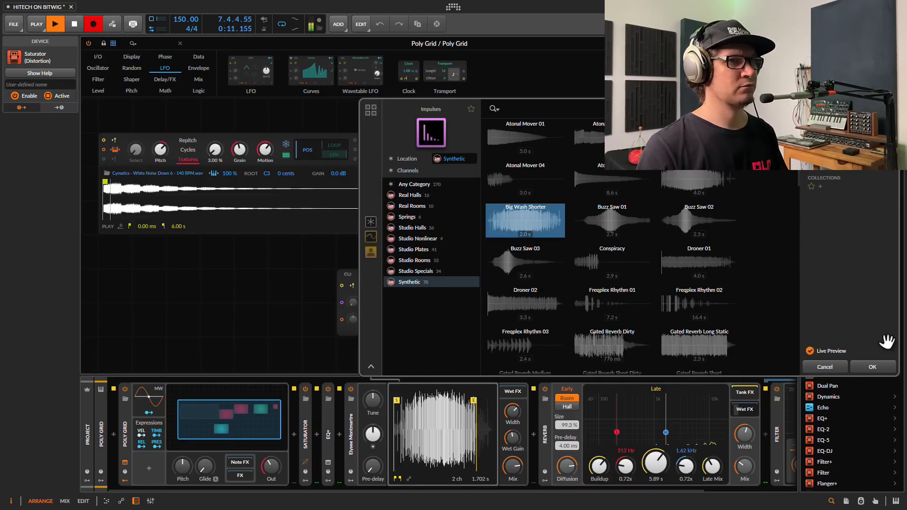
pyautogui.click(867, 368)
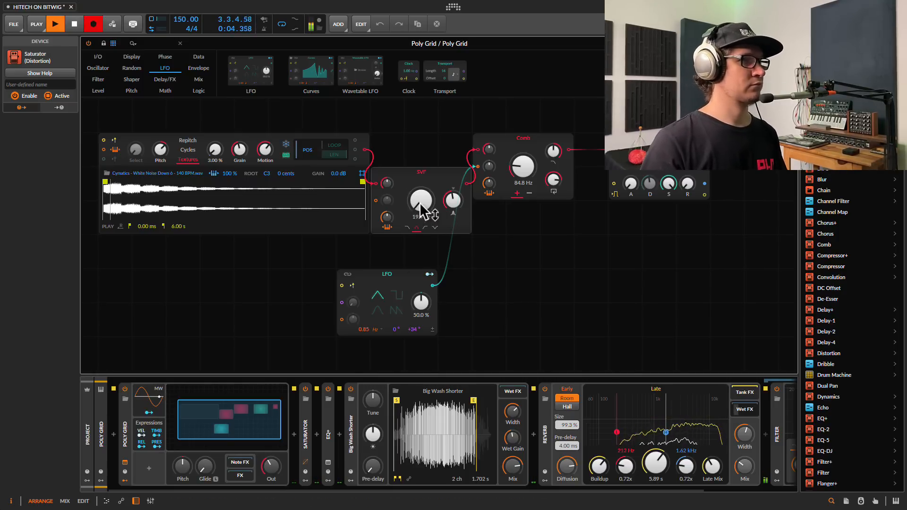
# - Raise the Comb frequency to 170 Hz and switch the Convolution impulse to Freqplex Rhythm 02
pyautogui.moveTo(516, 166); pyautogui.dragTo(516, 157)
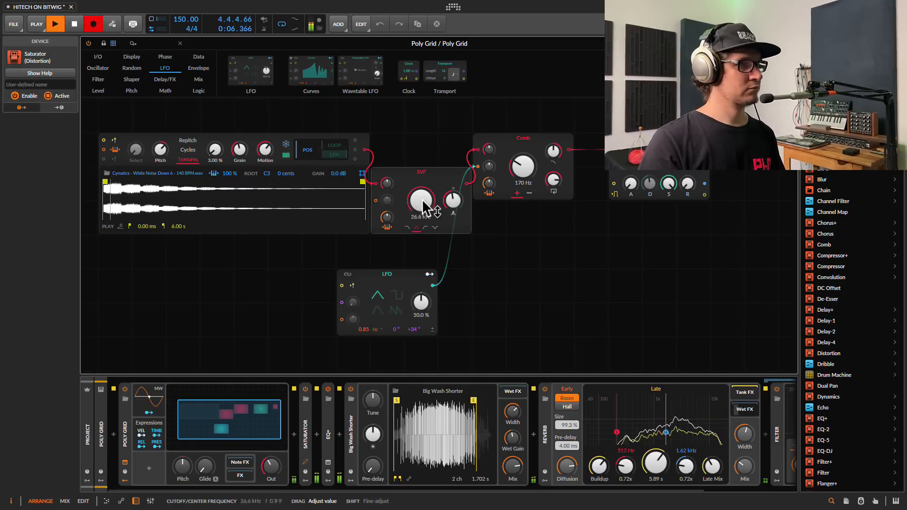
pyautogui.click(441, 391)
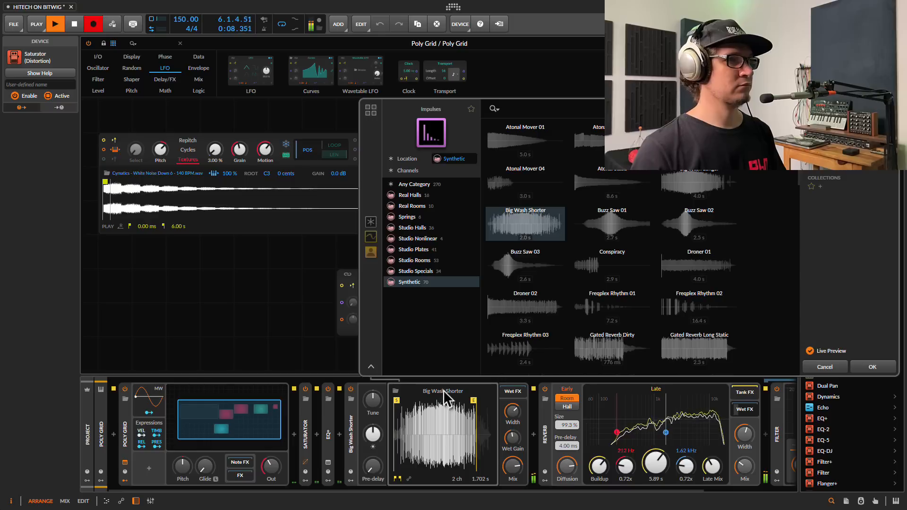
pyautogui.click(699, 310)
pyautogui.click(869, 368)
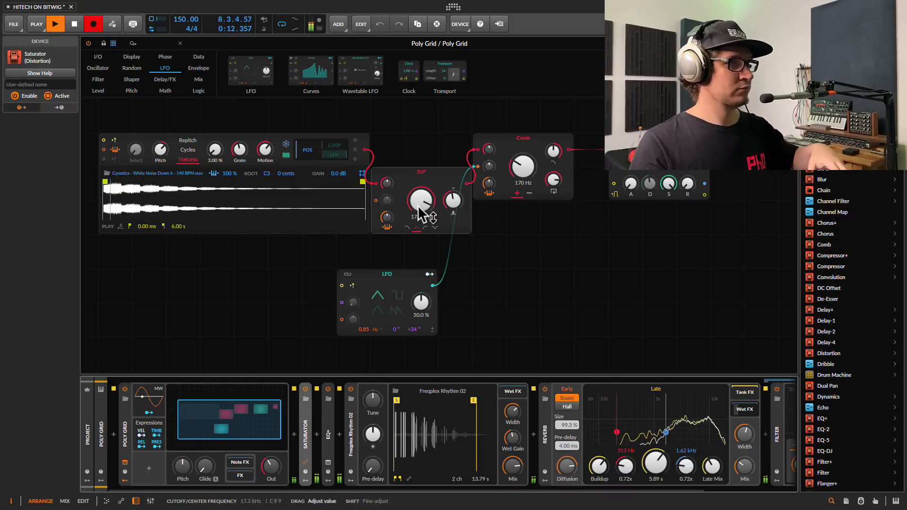
# - Sweep the SVF cutoff down to 19.4 Hz and switch the Convolution impulse to Buzz Saw 01
pyautogui.click(418, 228)
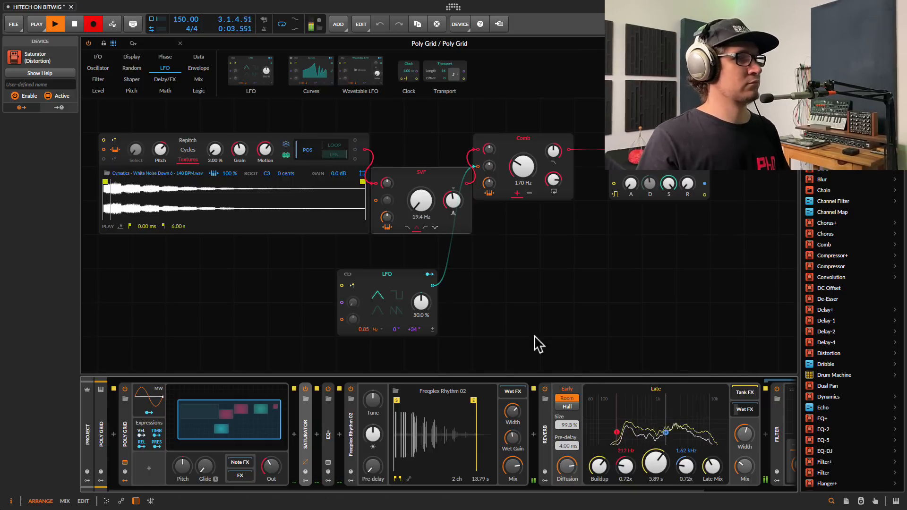
pyautogui.moveTo(674, 492); pyautogui.dragTo(789, 495)
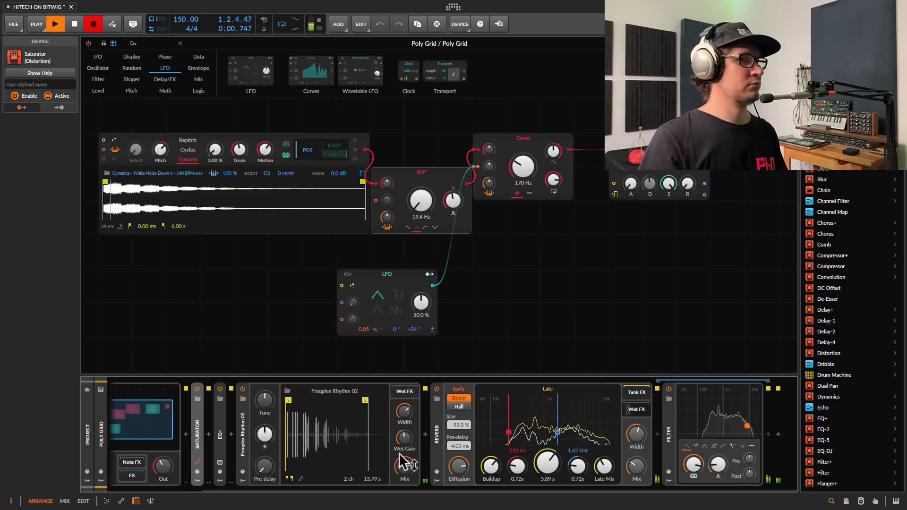
pyautogui.click(332, 392)
pyautogui.click(529, 222)
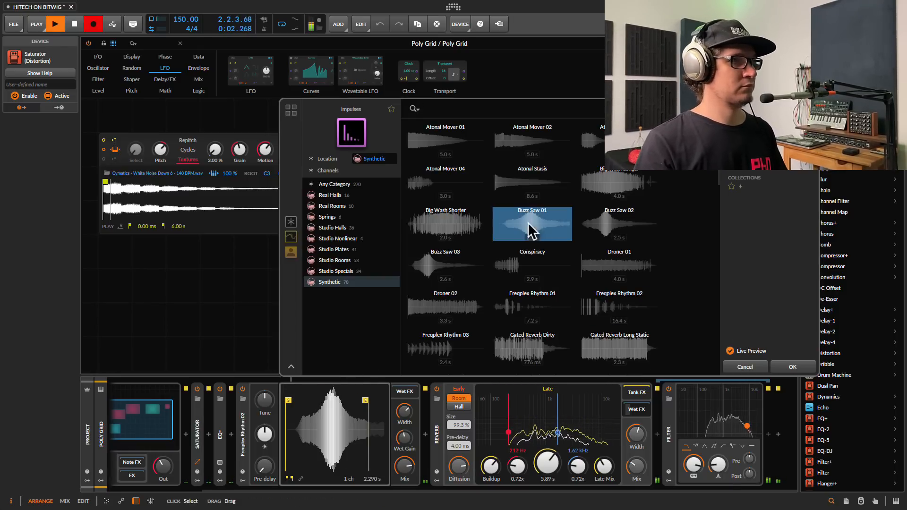
pyautogui.click(782, 372)
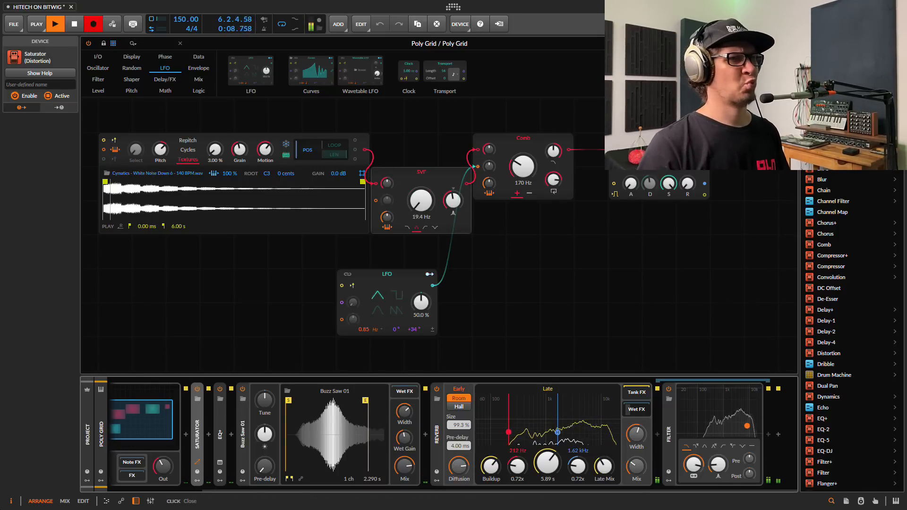
# - Close the Grid editor and stop the recording, returning to the Audio 7 clip in the arrangement
pyautogui.click(791, 43)
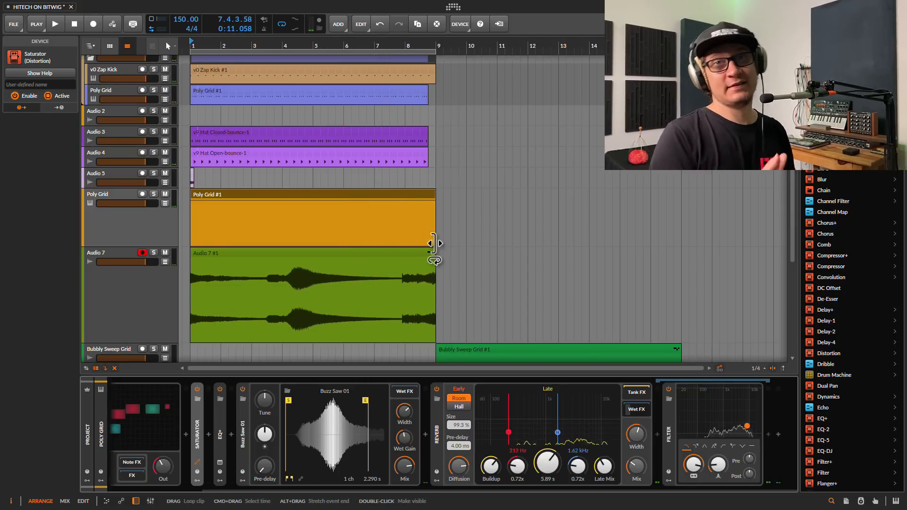
pyautogui.scroll(-5, 283, 180)
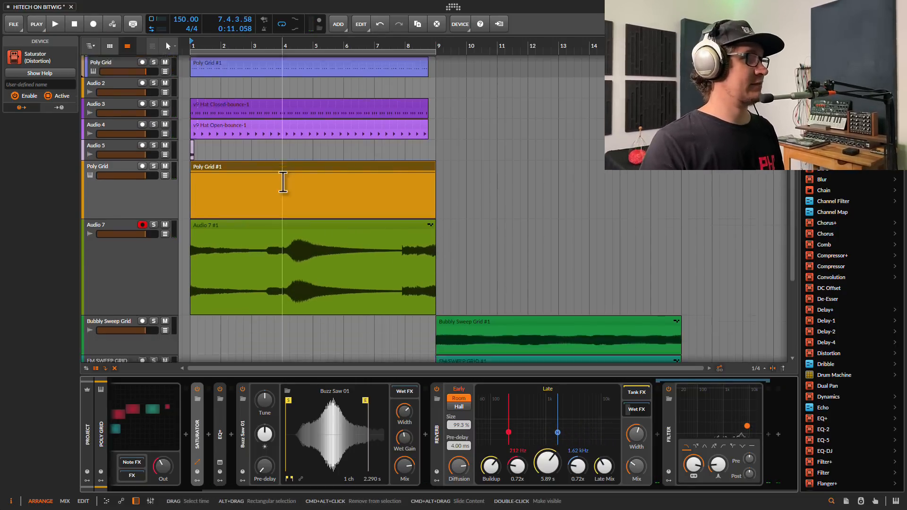